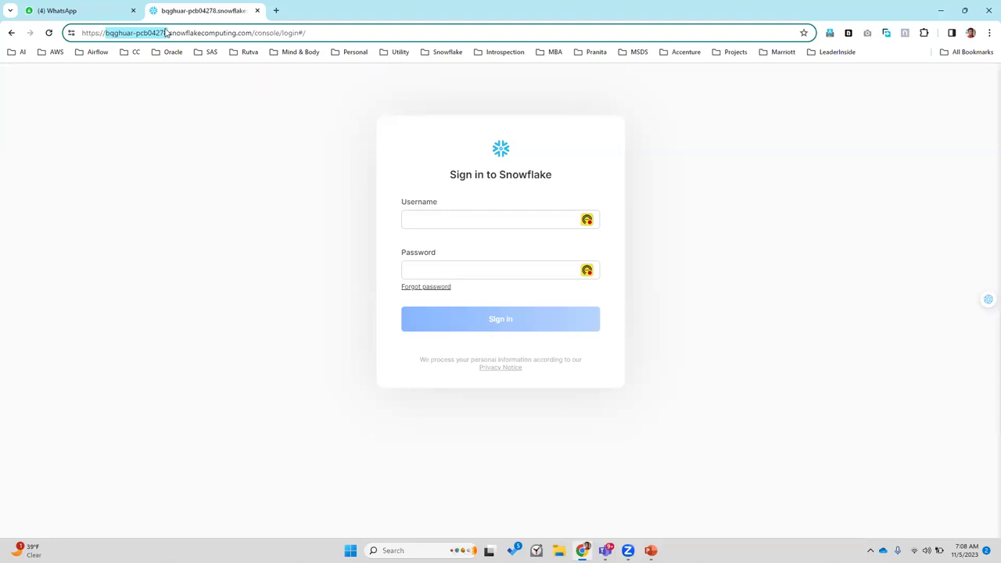
{"action": "left_click_drag", "start_coordinate": [166, 33], "coordinate": [169, 32]}
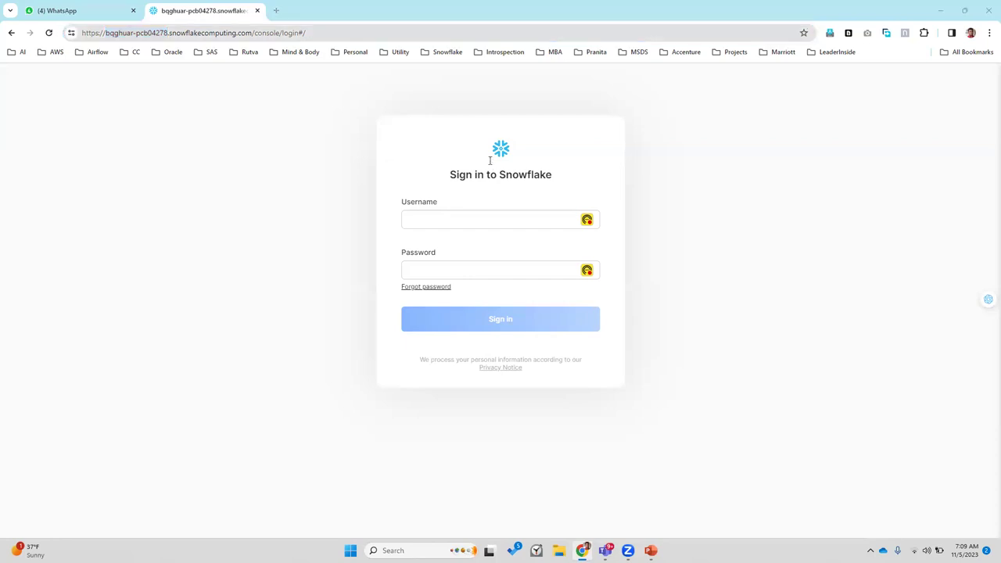
{"action": "key", "text": "alt+Tab"}
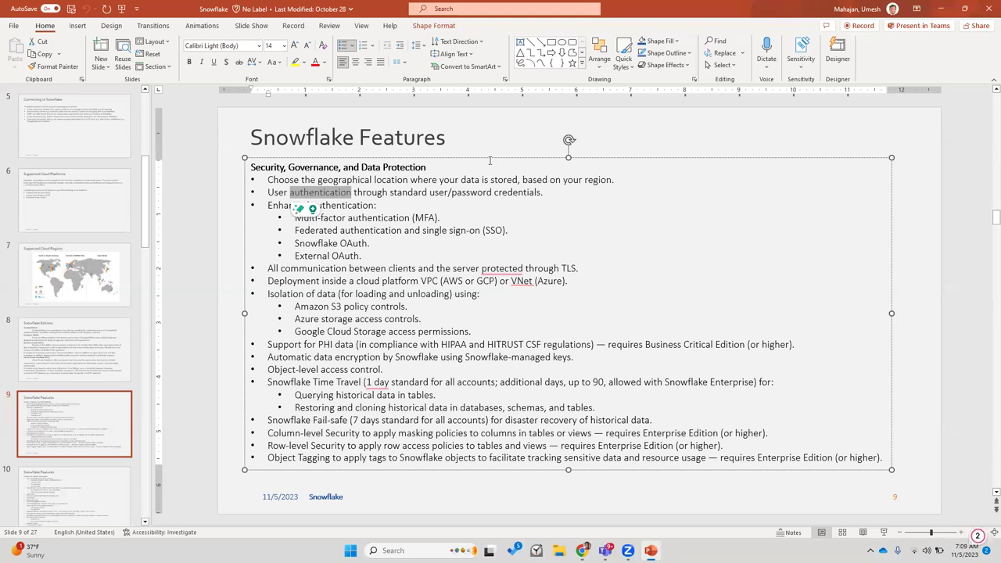
{"action": "key", "text": "alt+Tab"}
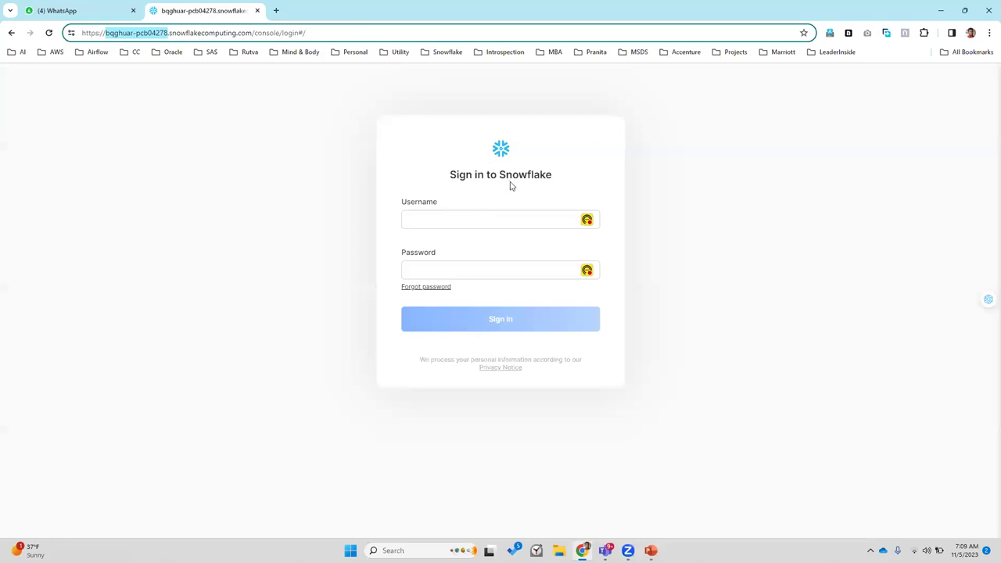
Step: Enter the user's username in the Snowflake sign-in form, fixing a typo
{"action": "left_click", "coordinate": [485, 214]}
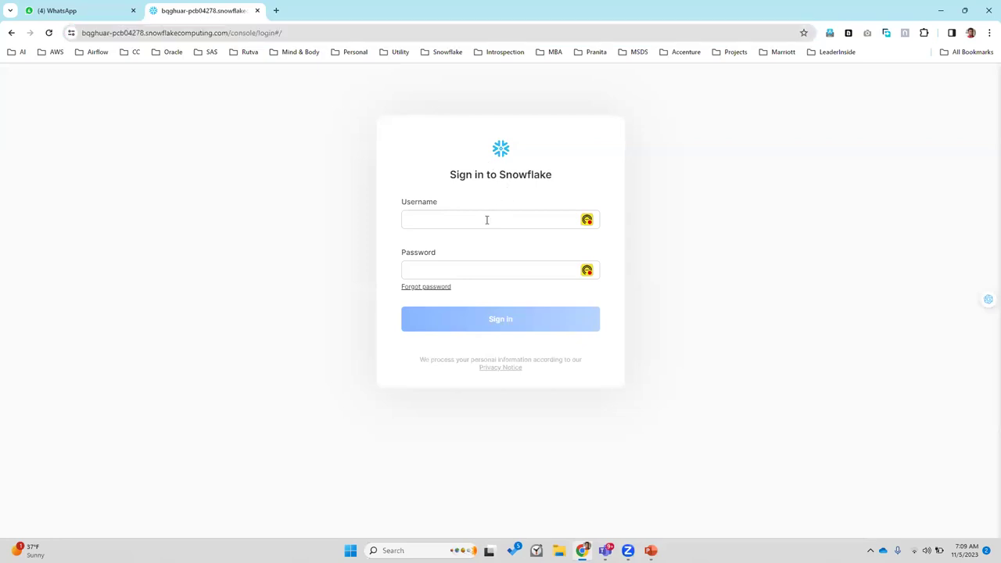
{"action": "left_click", "coordinate": [486, 220]}
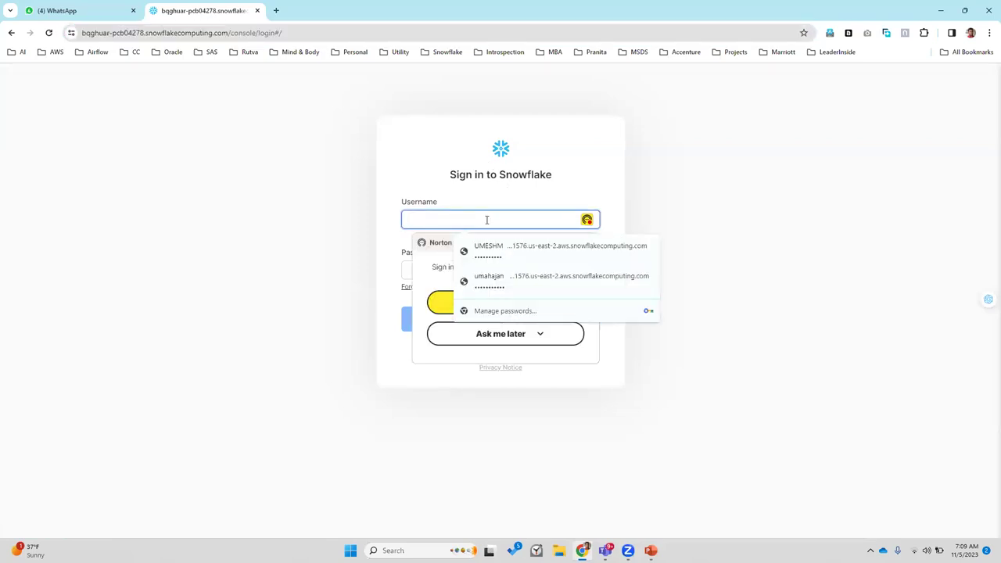
{"action": "left_click", "coordinate": [381, 232]}
{"action": "left_click", "coordinate": [426, 218]}
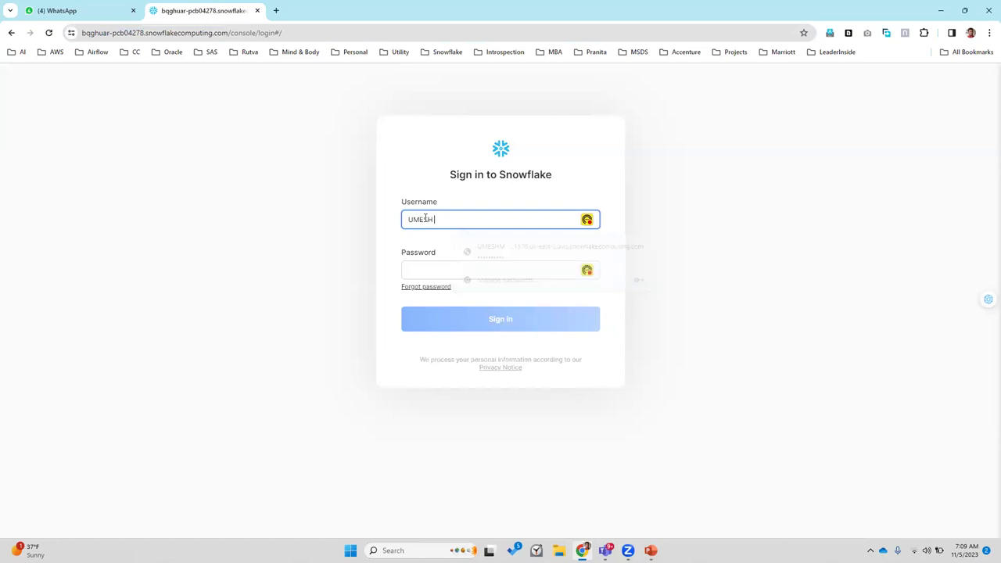
Step: Enter the password and submit; Snowflake rejects it as an incorrect username or password
{"action": "key", "text": "Tab"}
{"action": "type", "text": "•••••••••••"}
{"action": "key", "text": "Return"}
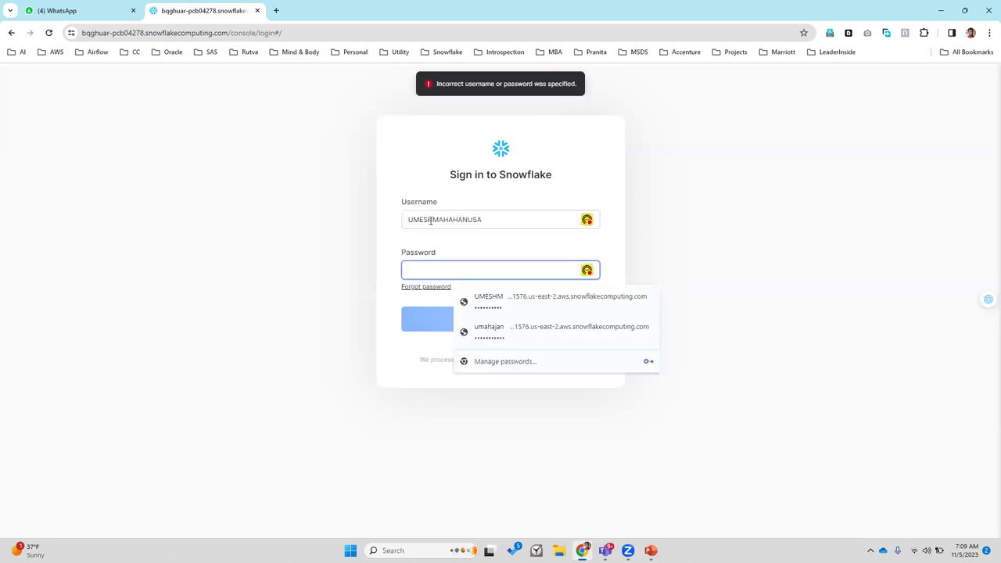
{"action": "left_click", "coordinate": [433, 221]}
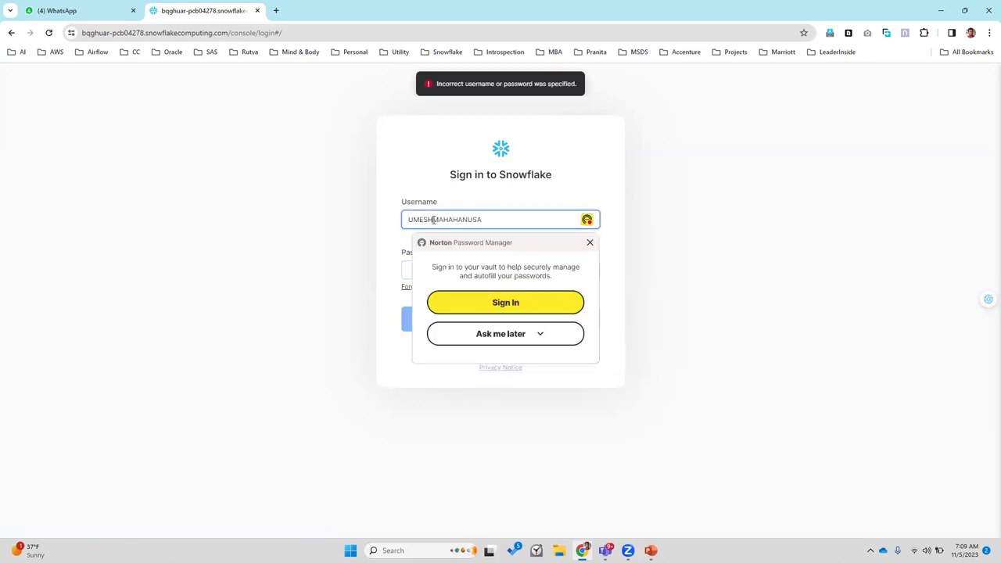
{"action": "left_click", "coordinate": [325, 229]}
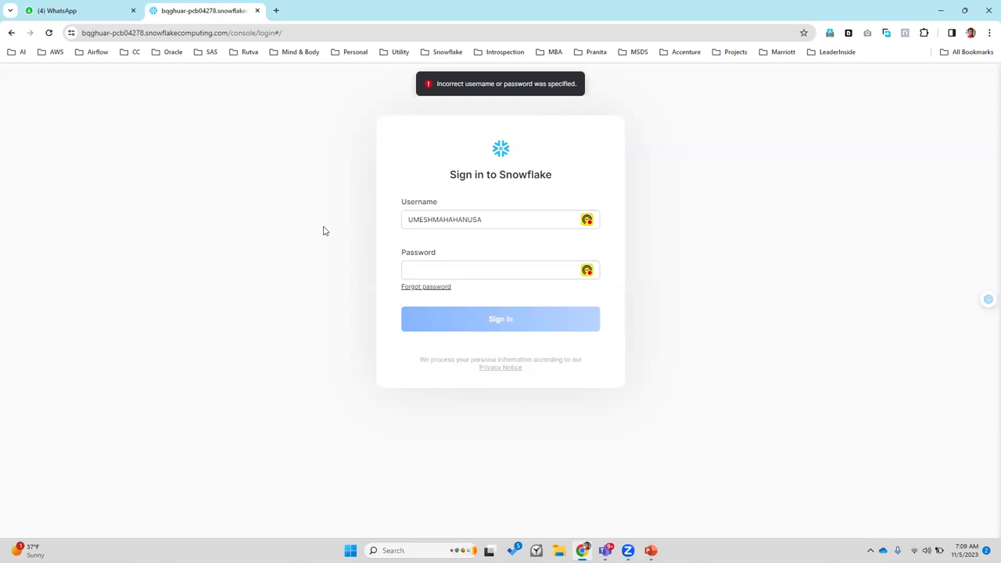
{"action": "left_click", "coordinate": [403, 550]}
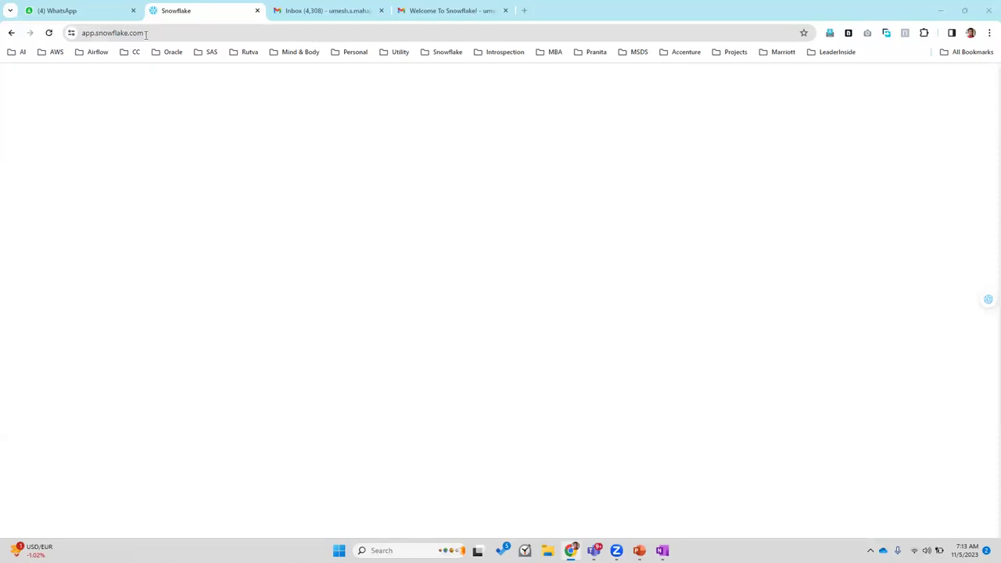
Step: Reload the blank app.snowflake.com page in Chrome
{"action": "left_click", "coordinate": [145, 33]}
{"action": "key", "text": "Return"}
{"action": "left_click", "coordinate": [145, 34]}
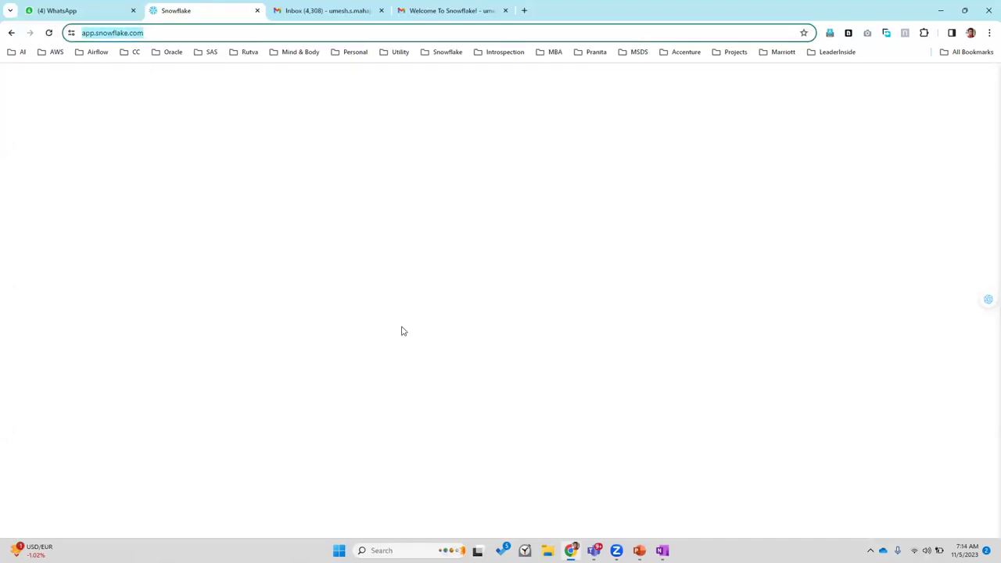
Step: Search Windows for 'edge'
{"action": "mouse_move", "coordinate": [593, 551]}
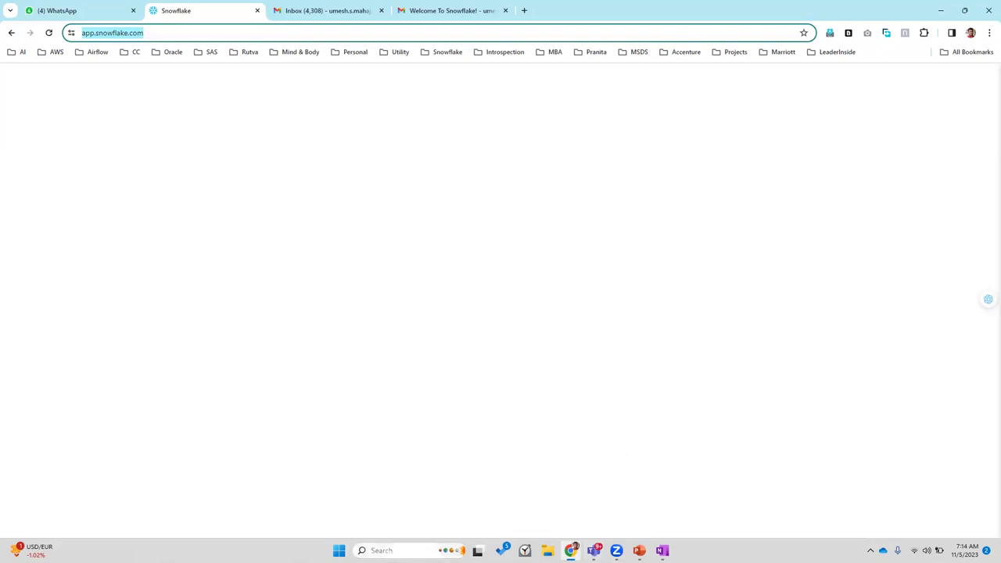
{"action": "left_click", "coordinate": [383, 551]}
{"action": "type", "text": "e"}
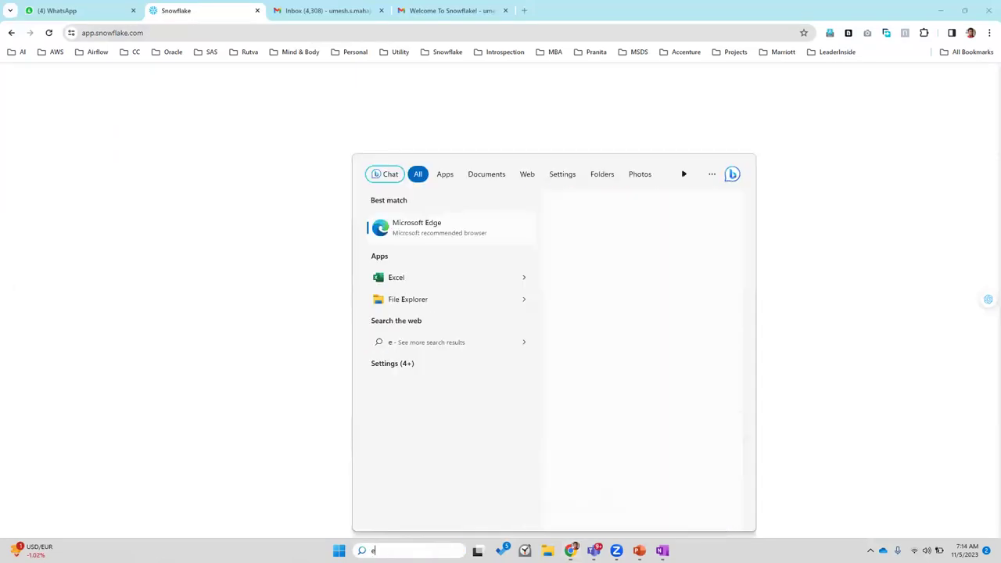
{"action": "type", "text": "dge"}
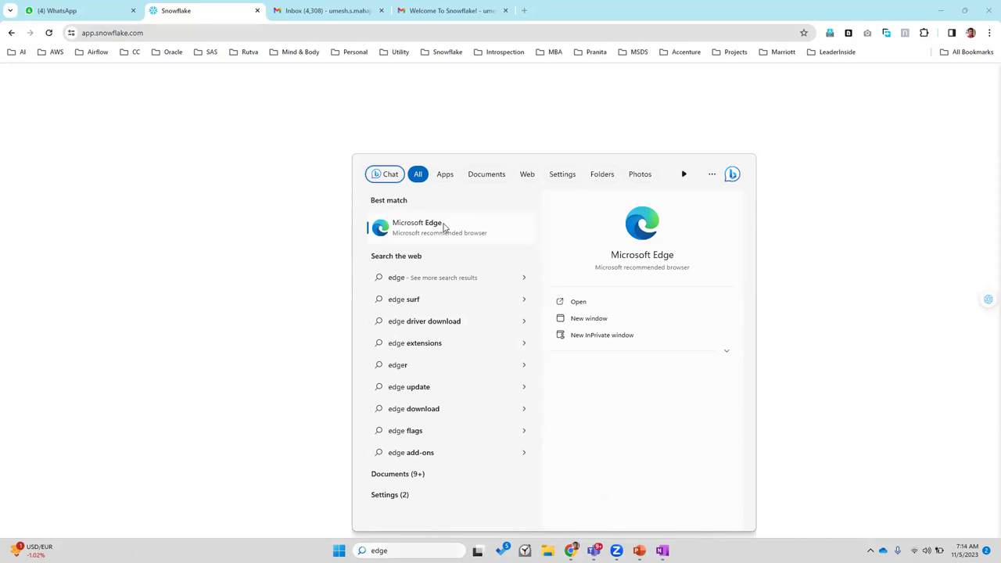
Step: Launch Microsoft Edge, then switch back to Chrome's app.snowflake.com page
{"action": "left_click", "coordinate": [443, 227]}
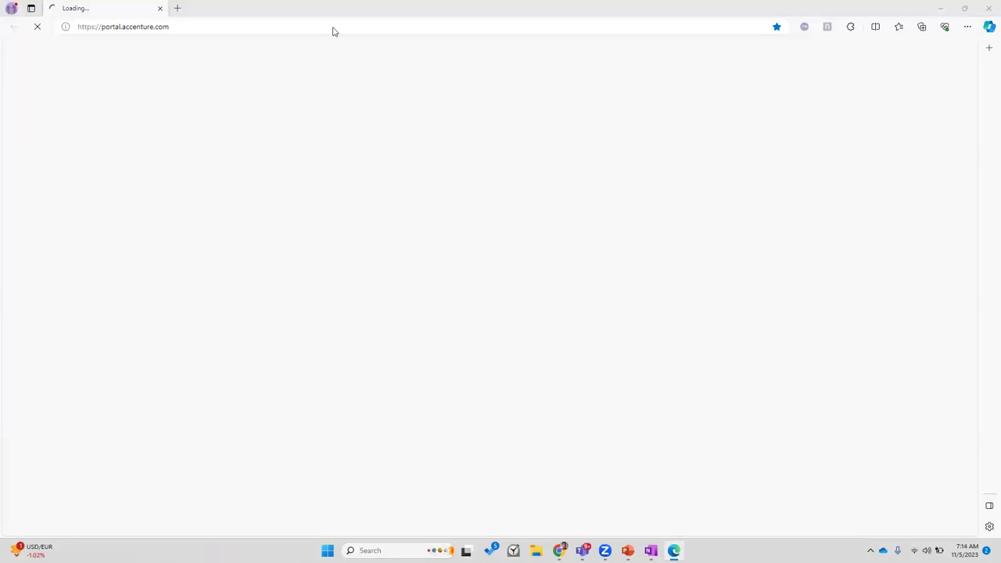
{"action": "key", "text": "alt+Tab"}
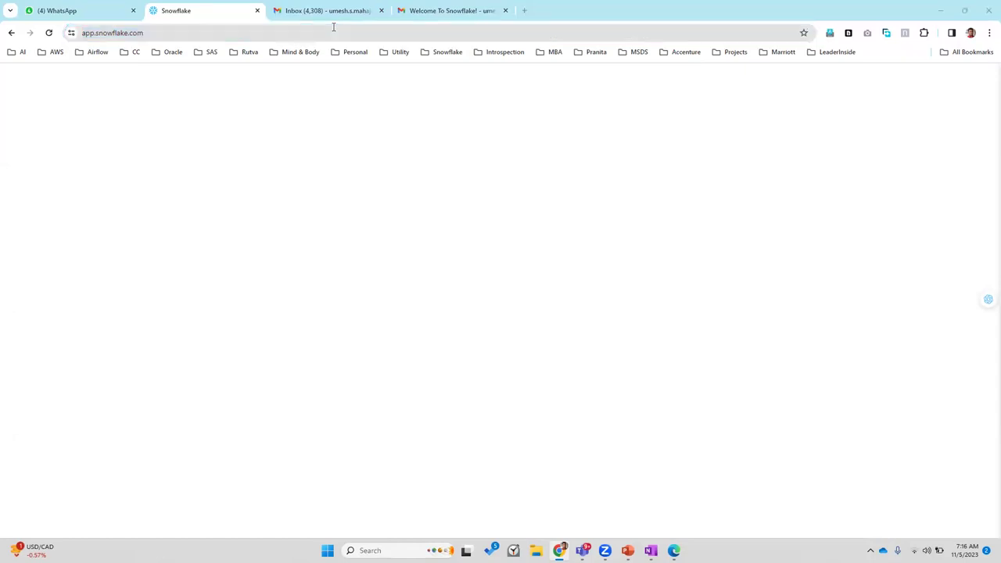
{"action": "key", "text": "alt+Tab"}
Step: Show slide 8, Snowflake Editions, in the PowerPoint deck, then return to the browser
{"action": "key", "text": "Tab"}
{"action": "key", "text": "Tab"}
{"action": "key", "text": "Tab"}
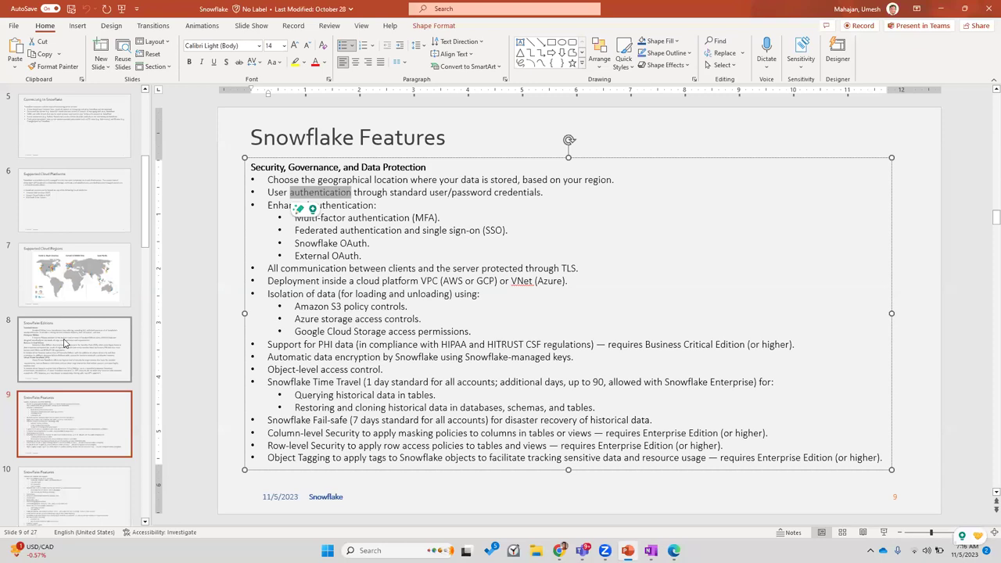
{"action": "left_click", "coordinate": [65, 342]}
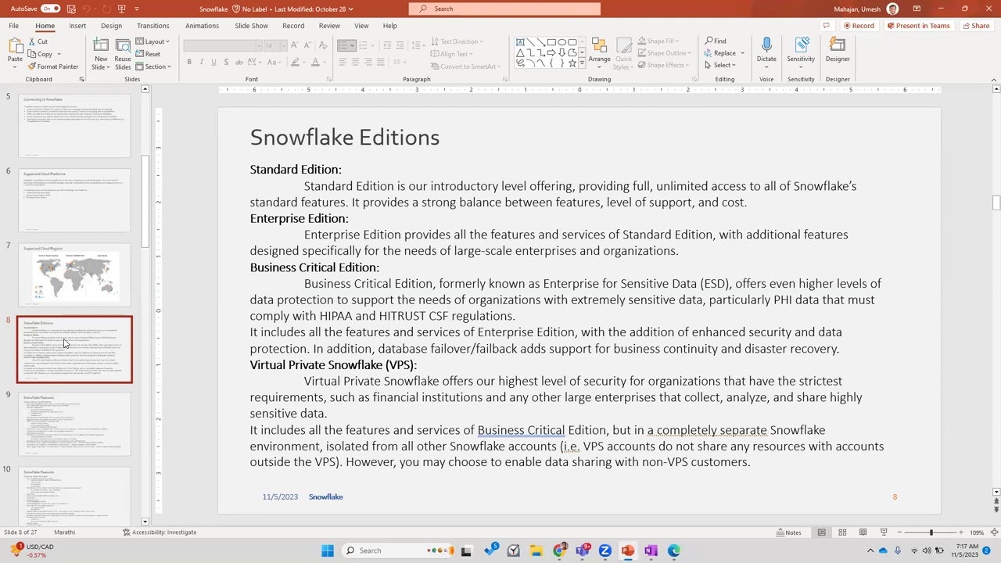
{"action": "key", "text": "alt+Tab"}
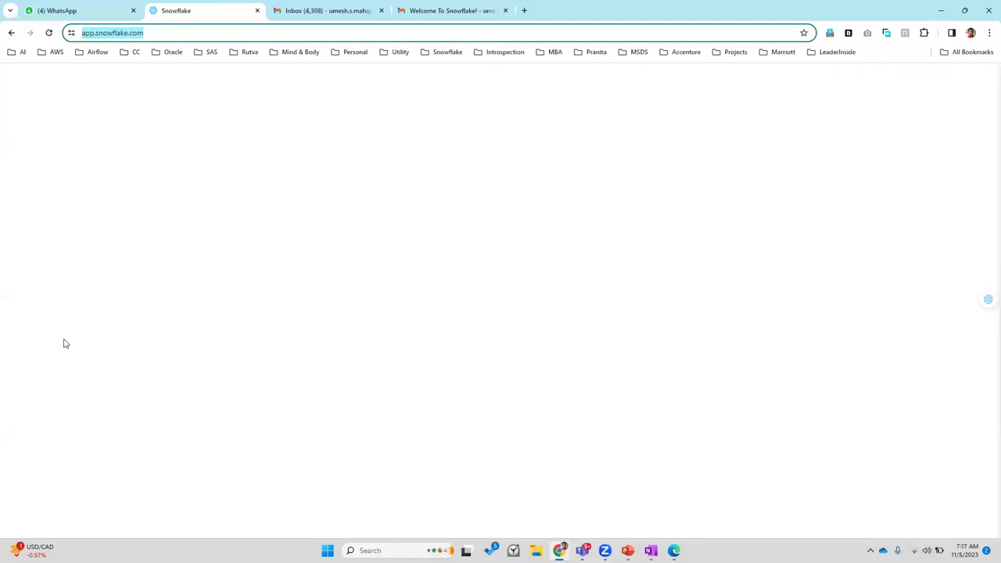
Step: Bring Chrome forward and open the Welcome To Snowflake email in Gmail
{"action": "key", "text": "alt+Tab"}
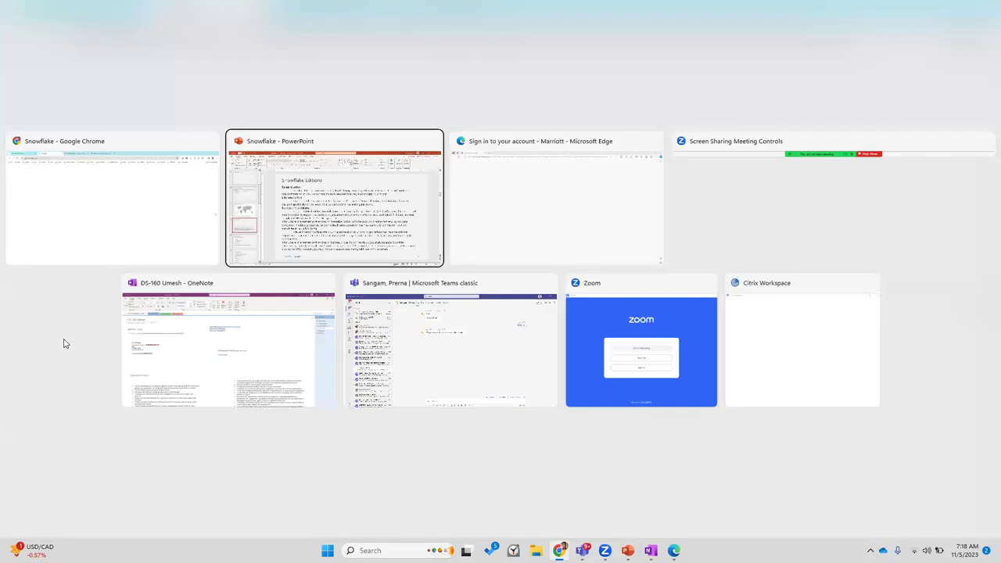
{"action": "key", "text": "alt+Tab"}
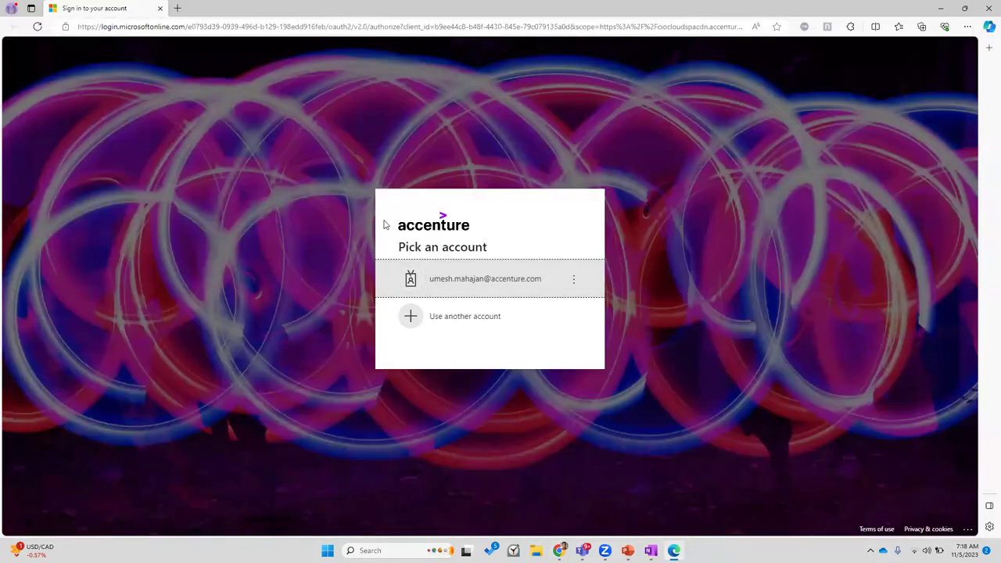
{"action": "key", "text": "alt+Tab"}
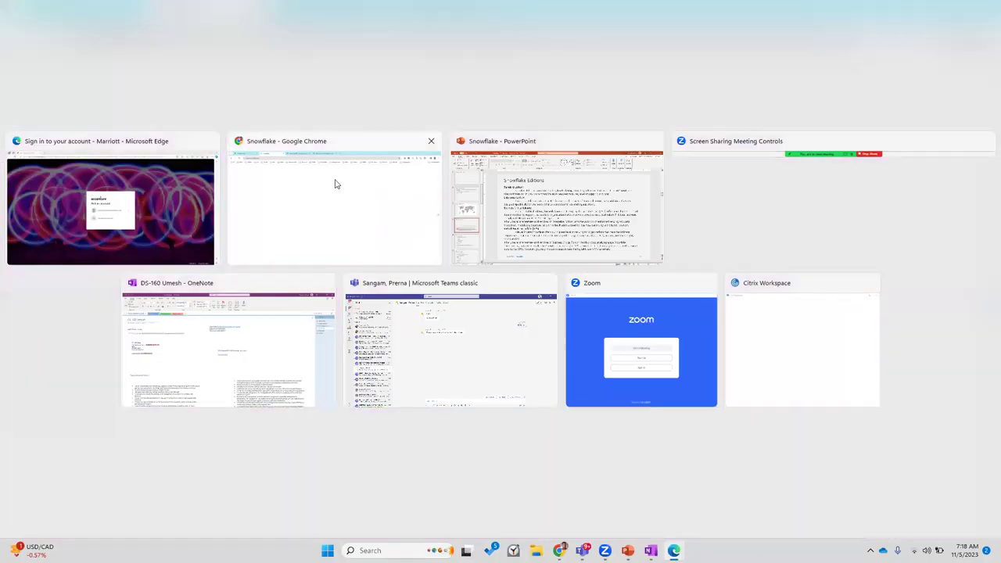
{"action": "left_click", "coordinate": [337, 185]}
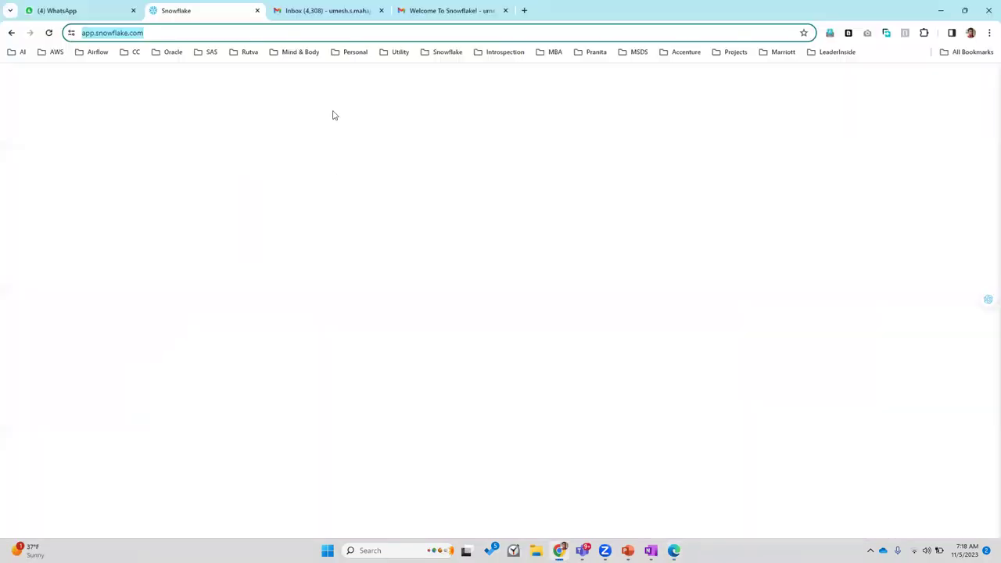
{"action": "left_click", "coordinate": [351, 21]}
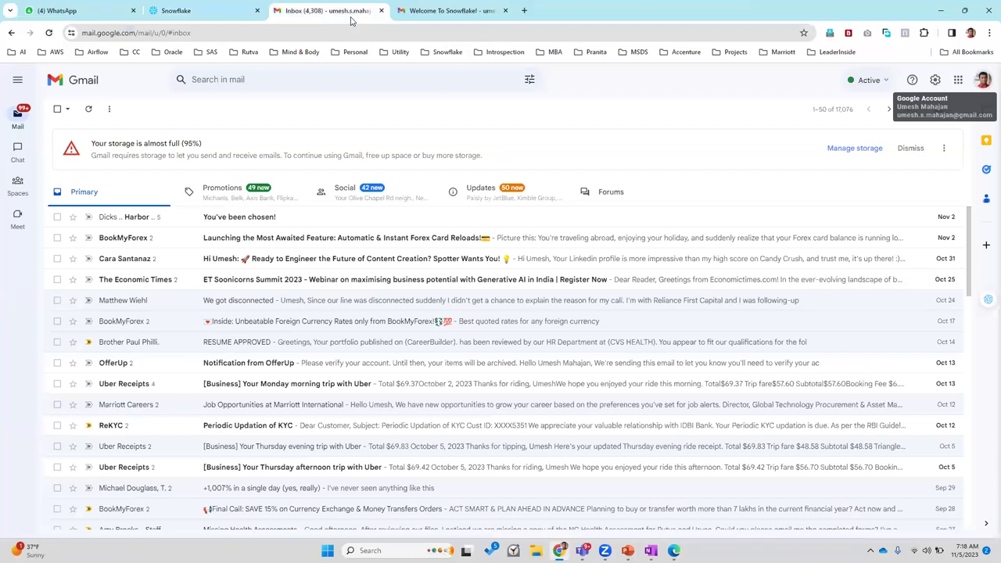
{"action": "key", "text": "ctrl+Tab"}
Step: Select the dedicated login URL in the welcome email
{"action": "left_click_drag", "start_coordinate": [567, 353], "coordinate": [539, 323]}
{"action": "left_click", "coordinate": [560, 345]}
{"action": "left_click", "coordinate": [561, 336]}
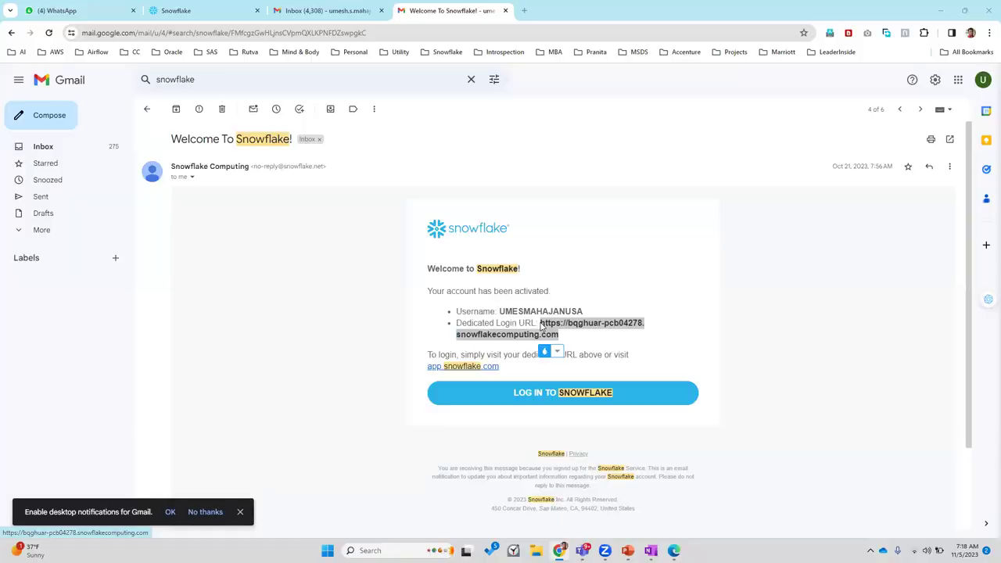
{"action": "key", "text": "alt+Tab"}
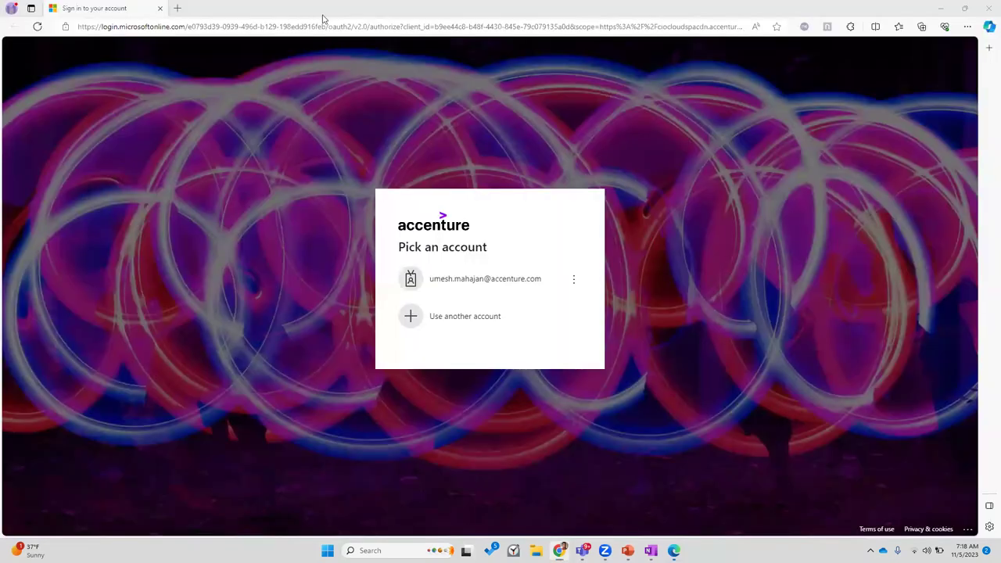
Step: Load the pasted dedicated login URL in Edge, removing the stray apostrophe
{"action": "left_click", "coordinate": [335, 26]}
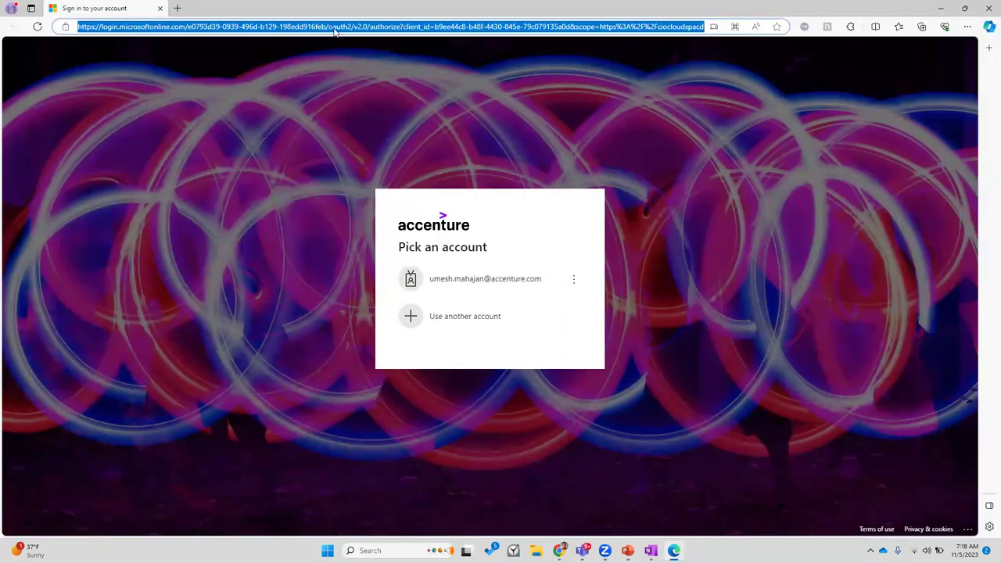
{"action": "type", "text": "https://bqghuar-pcb04278.snowflakecomputing.com'"}
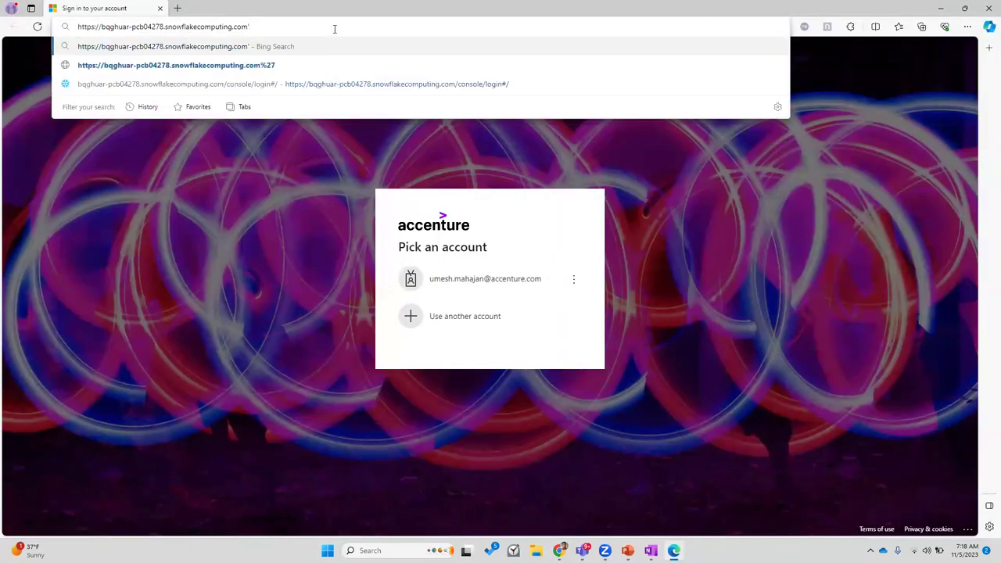
{"action": "key", "text": "BackSpace"}
{"action": "key", "text": "Return"}
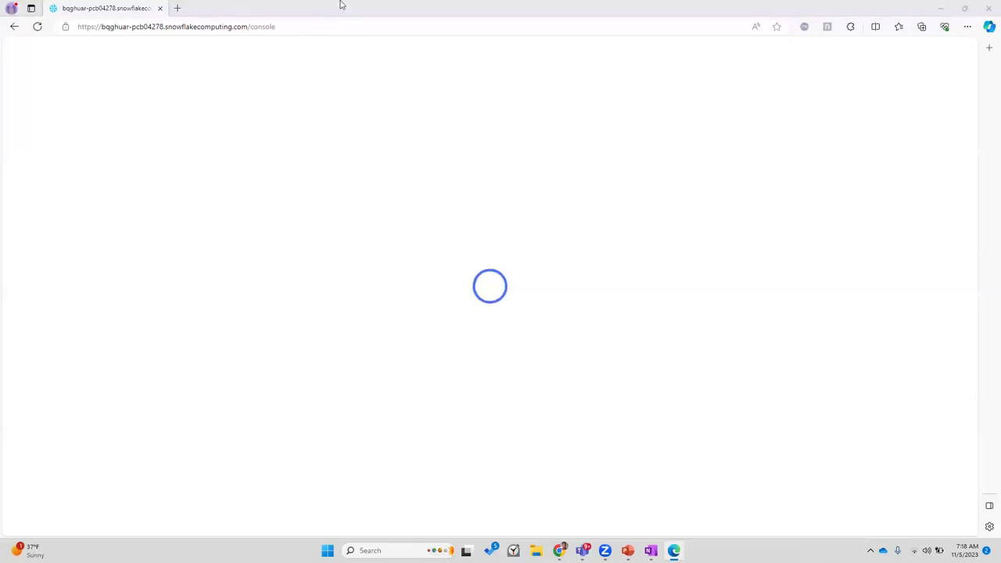
Step: Copy the username from the Gmail welcome email
{"action": "key", "text": "alt+Tab"}
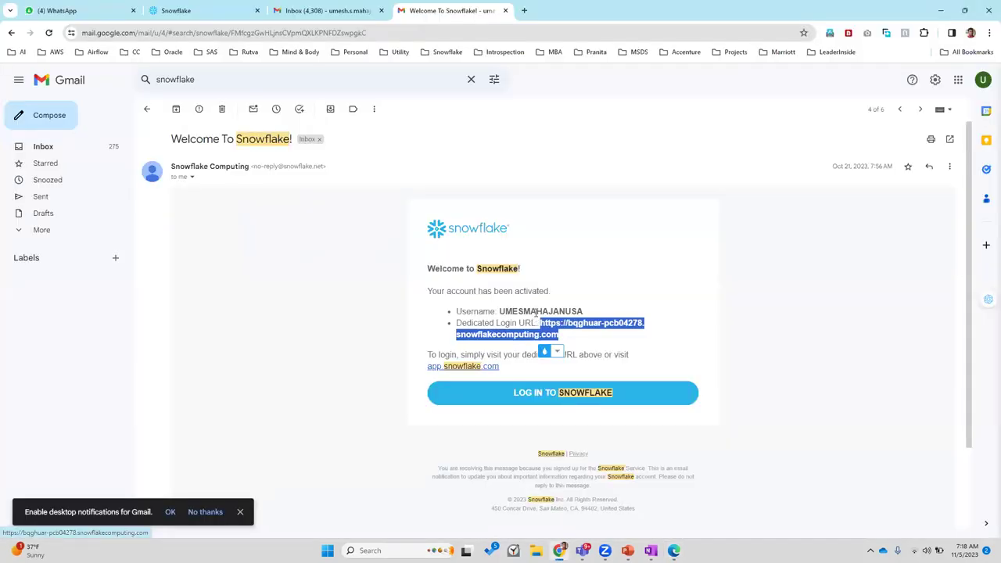
{"action": "double_click", "coordinate": [536, 312]}
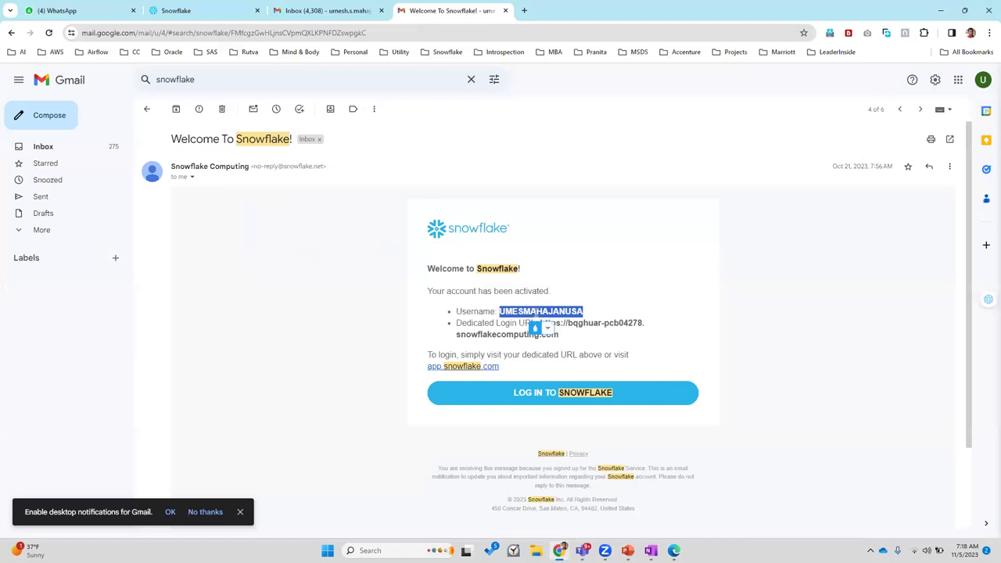
{"action": "key", "text": "ctrl+c"}
{"action": "key", "text": "alt+Tab"}
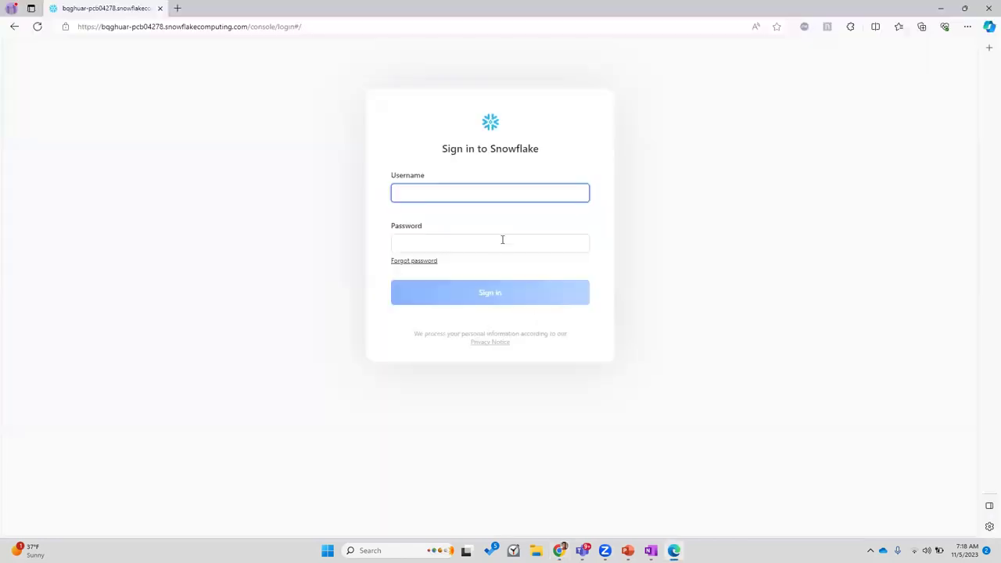
Step: Paste the username, enter the password, and retype it after the error to sign in
{"action": "key", "text": "ctrl+v"}
{"action": "left_click", "coordinate": [504, 239]}
{"action": "type", "text": "****"}
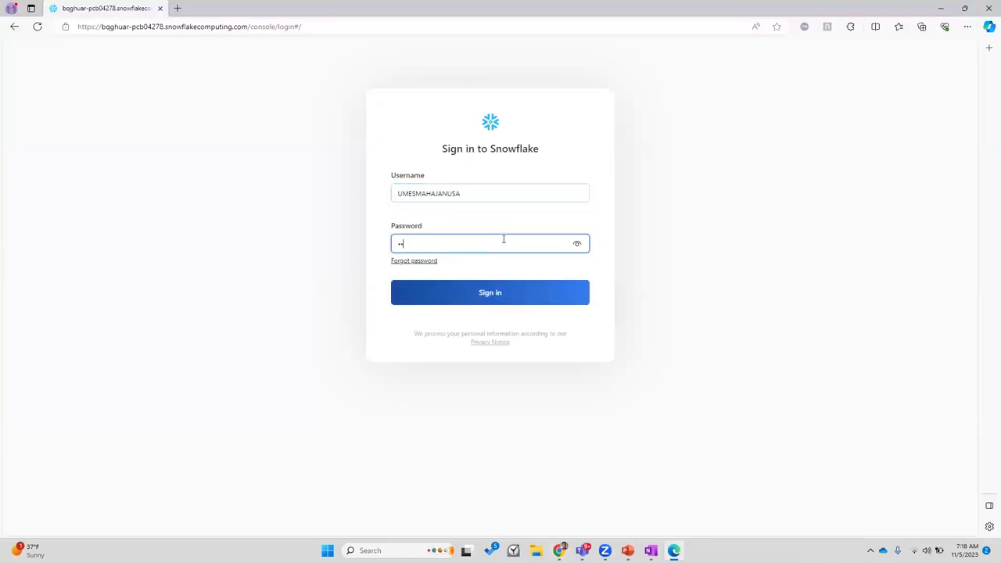
{"action": "type", "text": "******"}
{"action": "key", "text": "Return"}
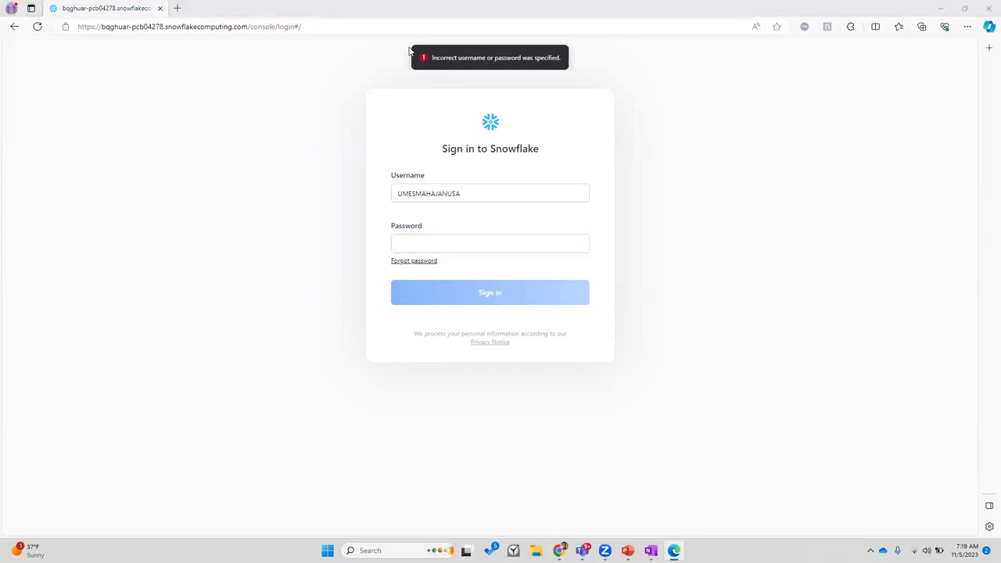
{"action": "left_click", "coordinate": [450, 240]}
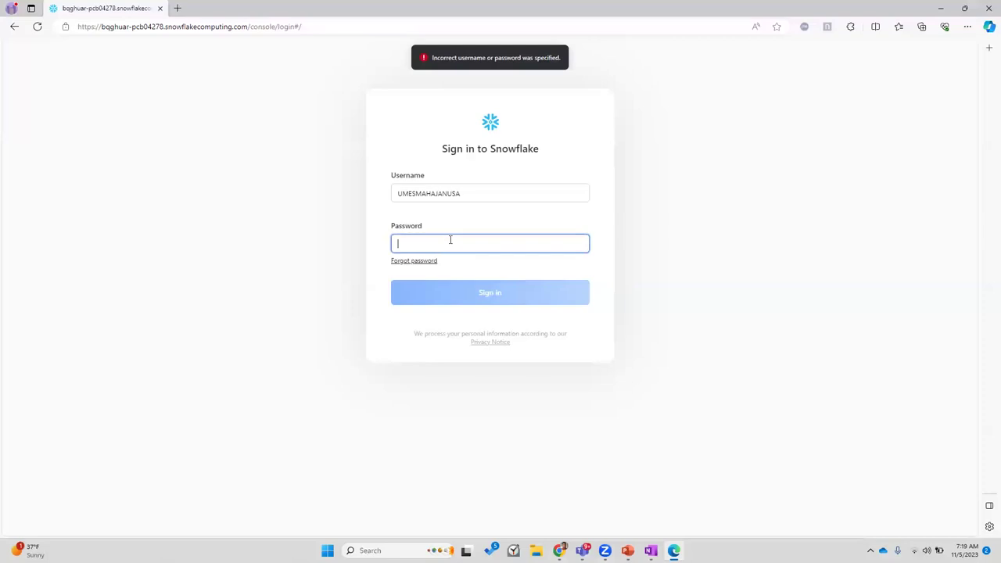
{"action": "type", "text": "****"}
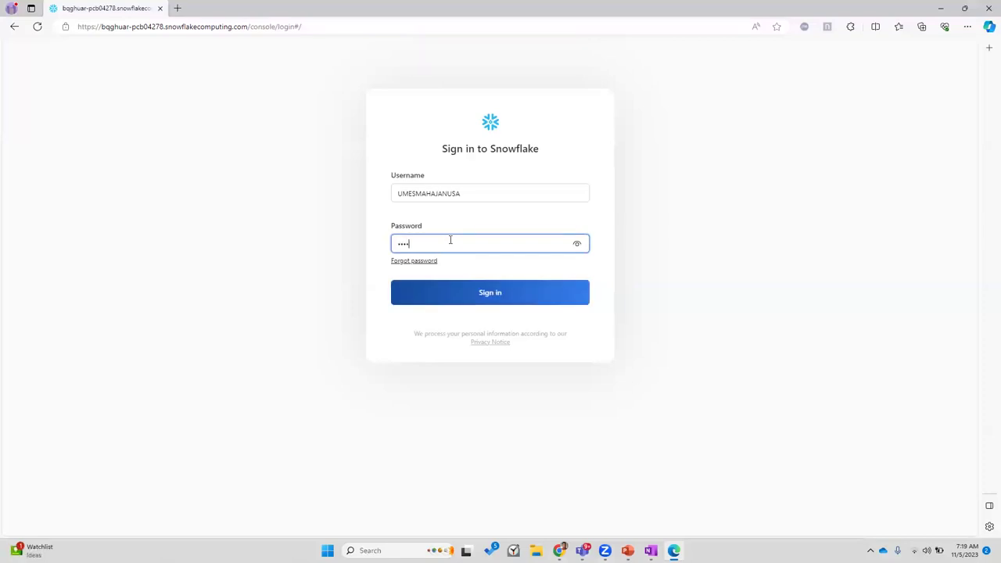
{"action": "type", "text": "******"}
{"action": "key", "text": "Return"}
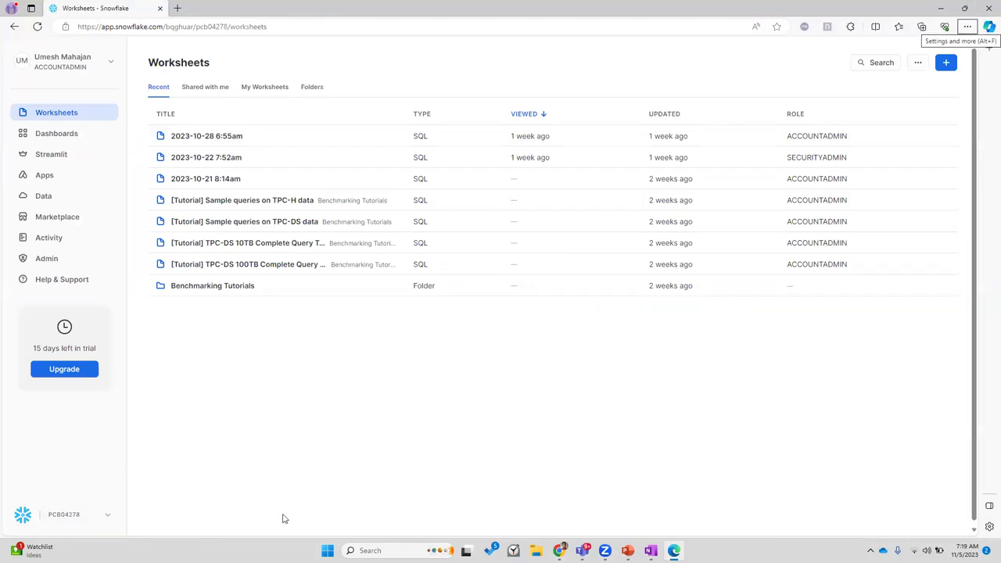
Step: From the account menu's Profile, enroll in multi-factor authentication and start the Duo setup
{"action": "left_click", "coordinate": [110, 69]}
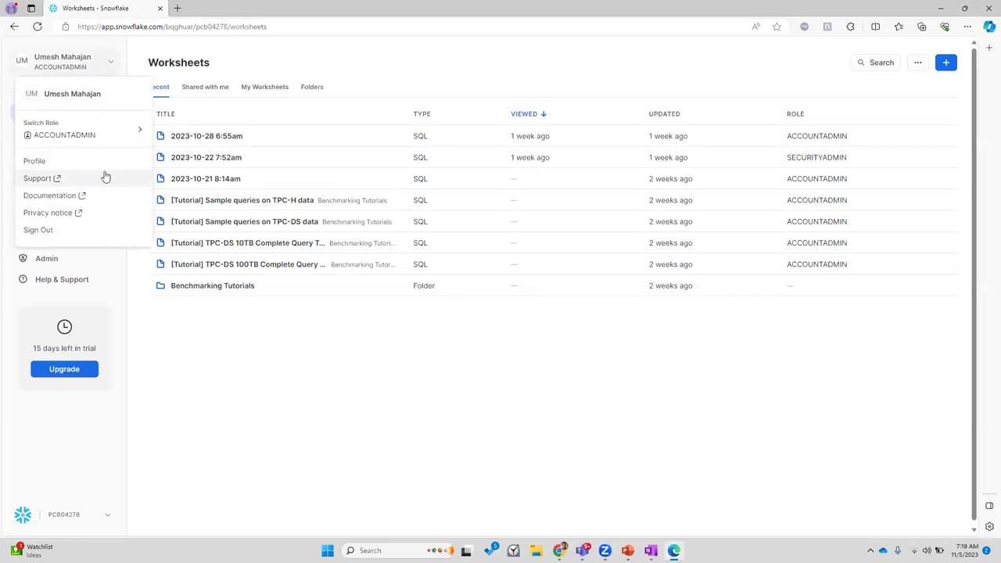
{"action": "left_click", "coordinate": [34, 160]}
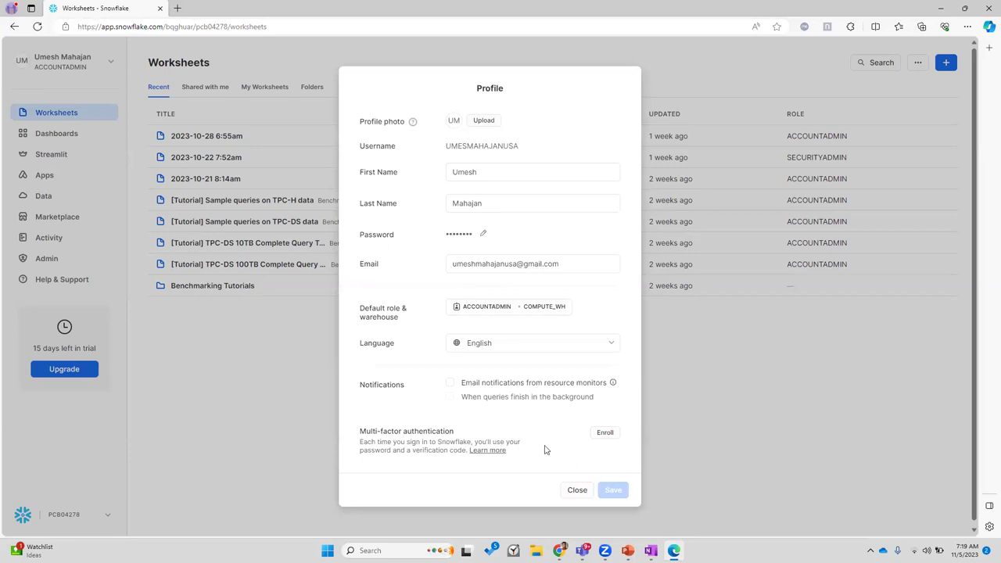
{"action": "left_click", "coordinate": [605, 432]}
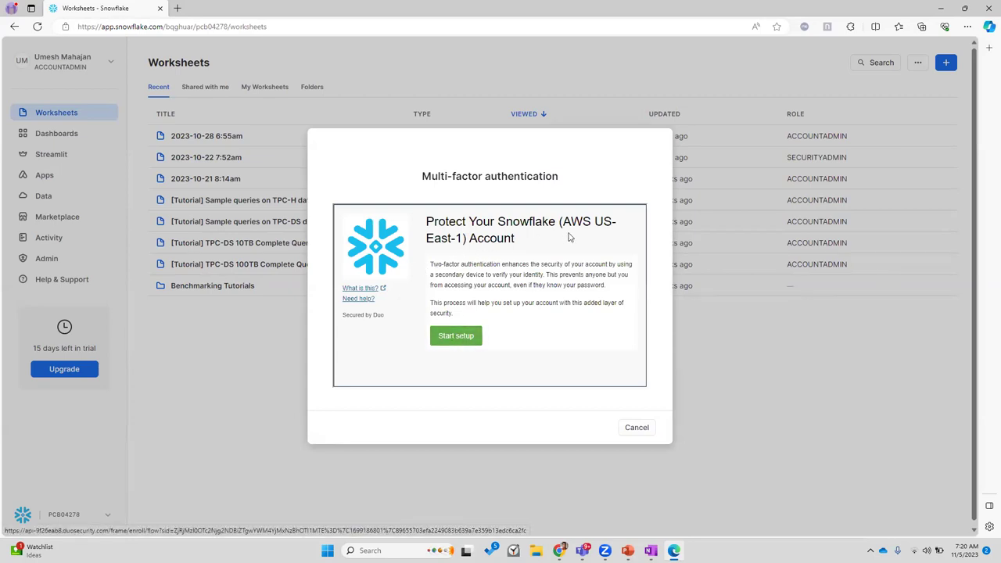
{"action": "left_click", "coordinate": [458, 333]}
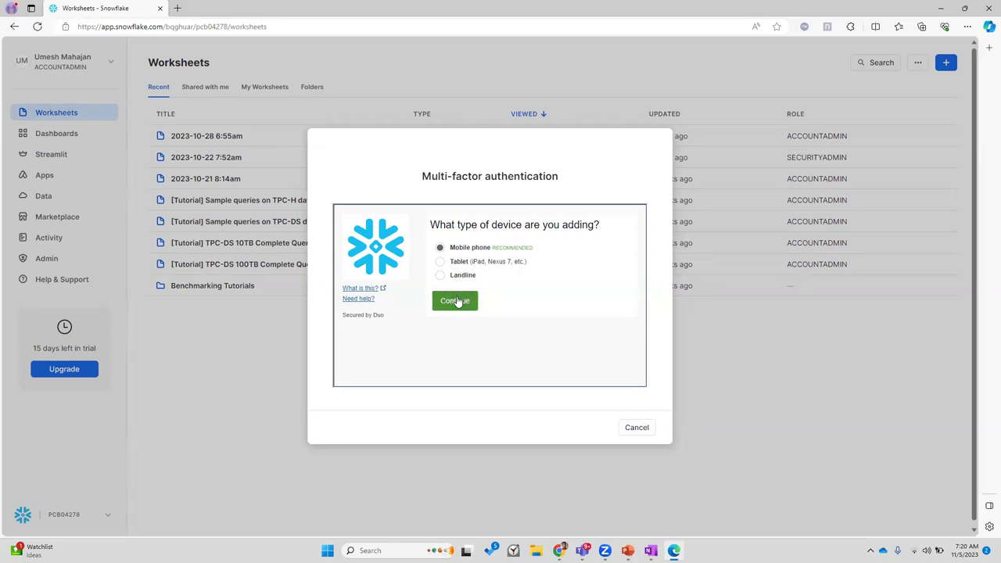
Step: Choose Mobile phone, enter and confirm the saved phone number, and mark it as an iPhone
{"action": "left_click", "coordinate": [458, 302]}
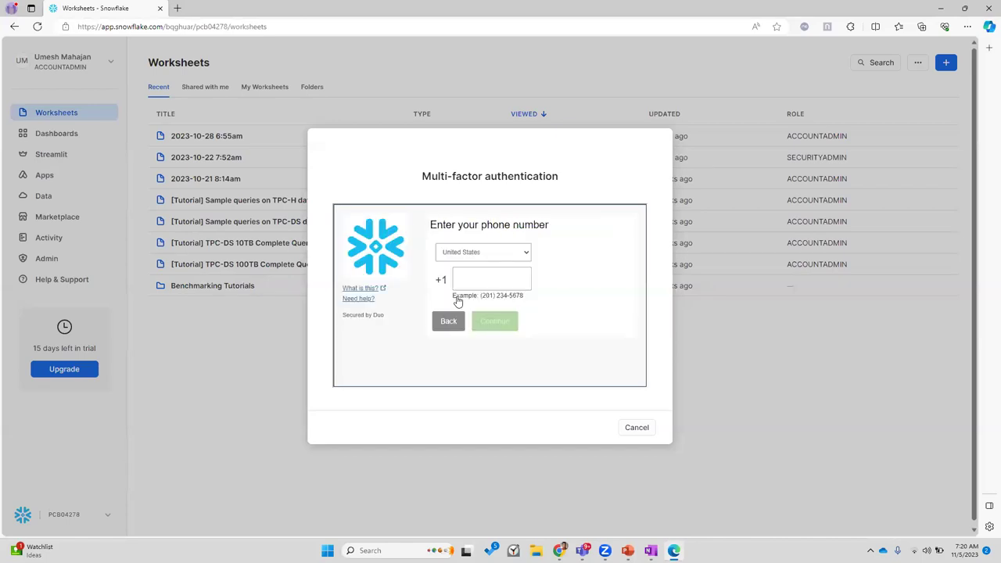
{"action": "left_click", "coordinate": [484, 276]}
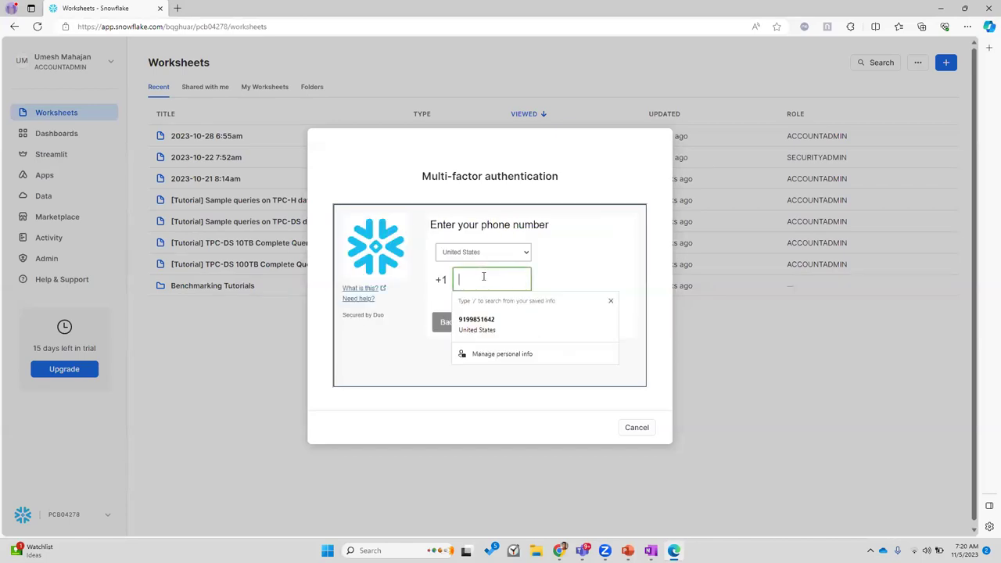
{"action": "left_click", "coordinate": [500, 324]}
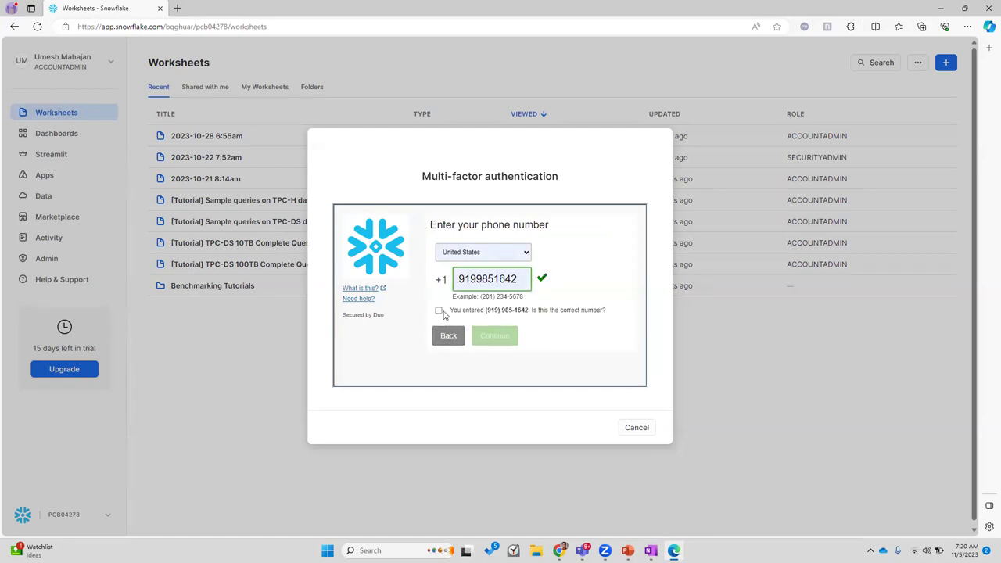
{"action": "left_click", "coordinate": [439, 311]}
{"action": "left_click", "coordinate": [504, 337]}
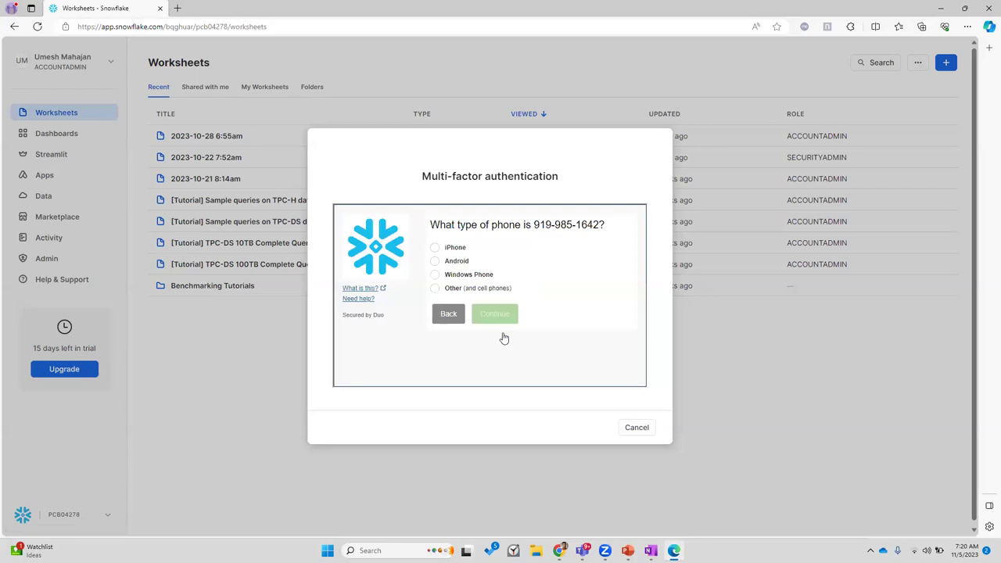
{"action": "left_click", "coordinate": [460, 249]}
{"action": "left_click", "coordinate": [504, 315]}
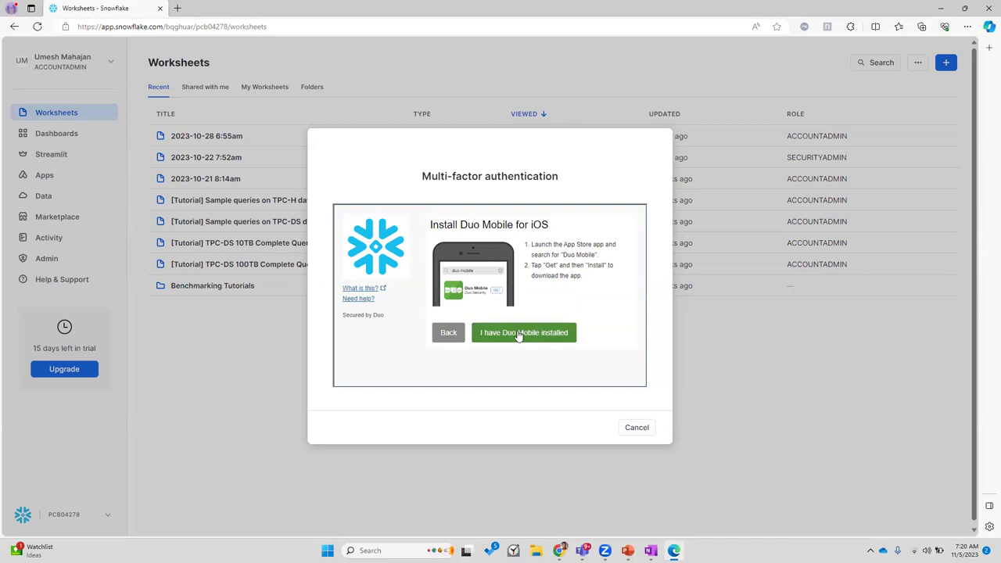
Step: Confirm Duo Mobile is installed, scan the QR code, and complete activation
{"action": "left_click", "coordinate": [518, 333]}
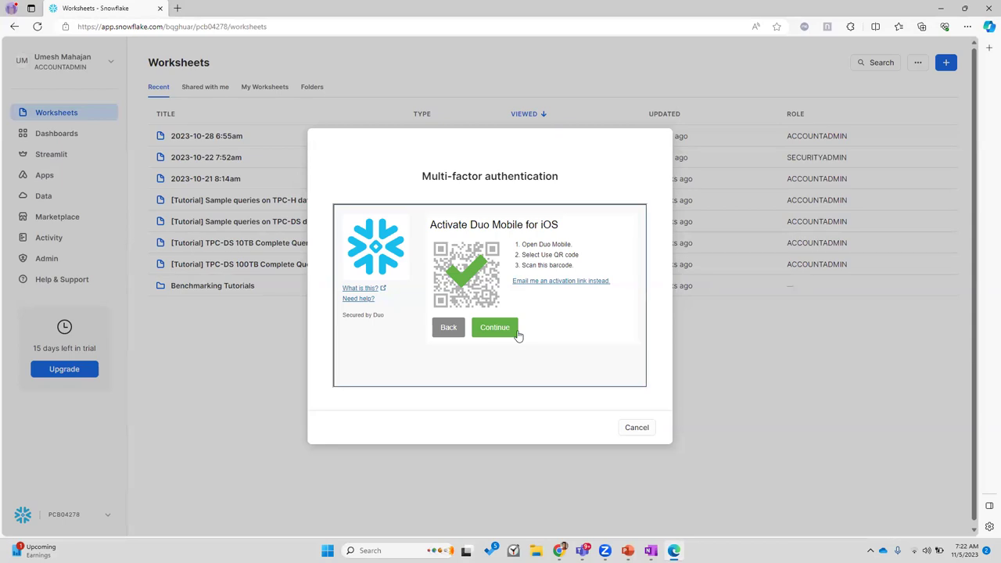
{"action": "left_click", "coordinate": [510, 331]}
{"action": "left_click", "coordinate": [498, 336]}
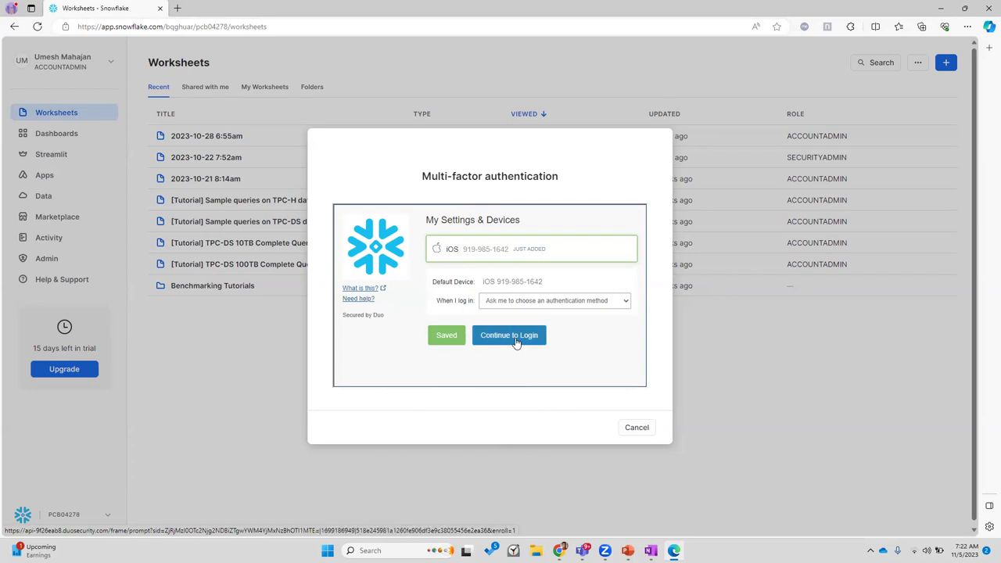
Step: Set logins to automatically send a Duo Push, continue to the login prompt, and request a push
{"action": "left_click", "coordinate": [543, 300]}
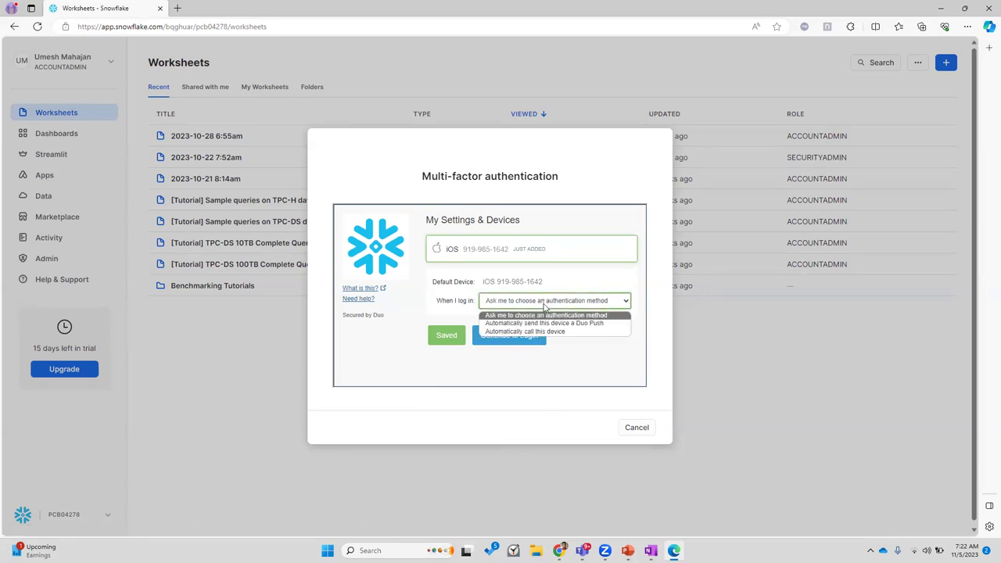
{"action": "left_click", "coordinate": [543, 324]}
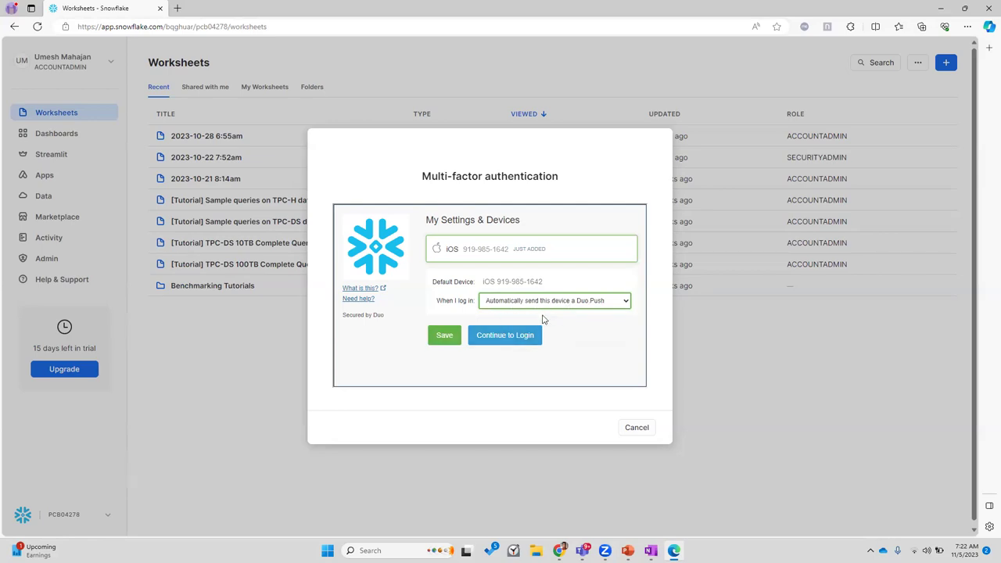
{"action": "left_click", "coordinate": [506, 335]}
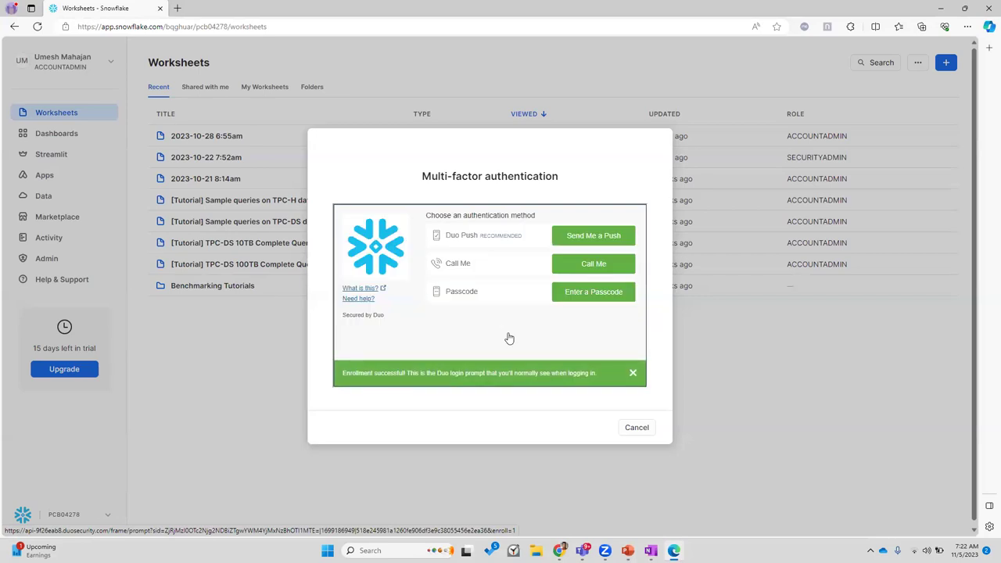
{"action": "left_click", "coordinate": [608, 239]}
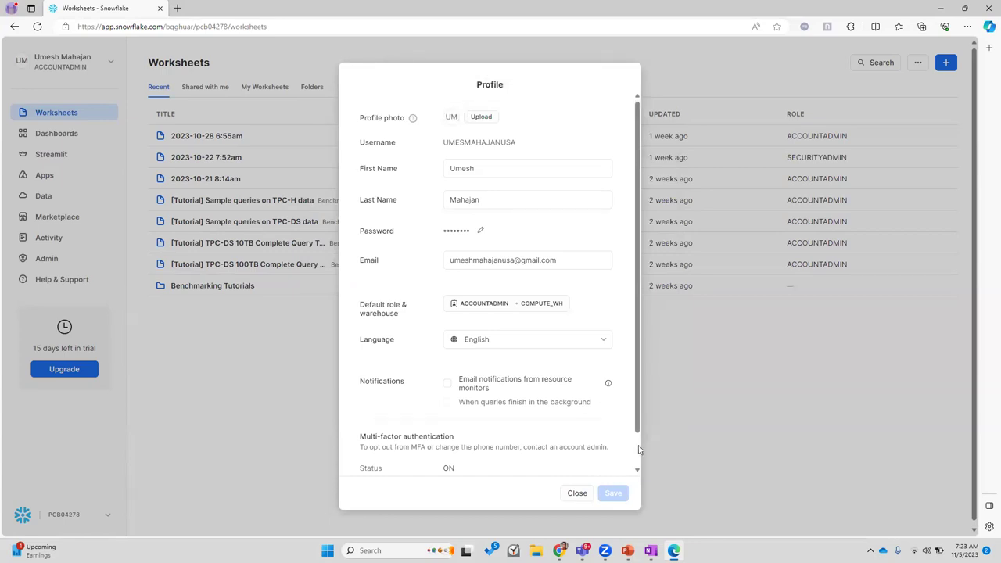
Step: Check the Phone row in the Profile, close it, and bring up Task View
{"action": "scroll", "coordinate": [638, 449], "scroll_direction": "down", "scroll_amount": 2}
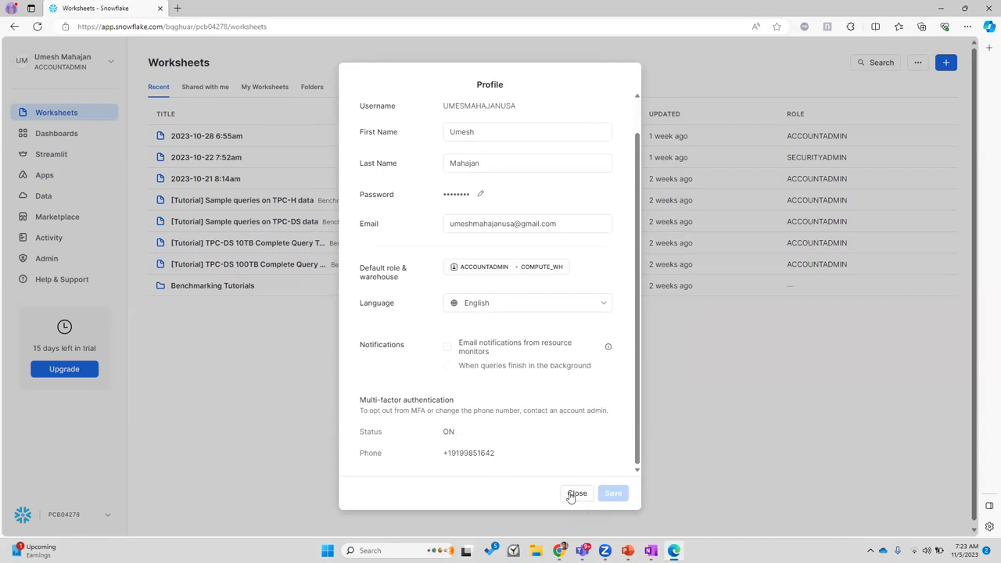
{"action": "left_click", "coordinate": [577, 494]}
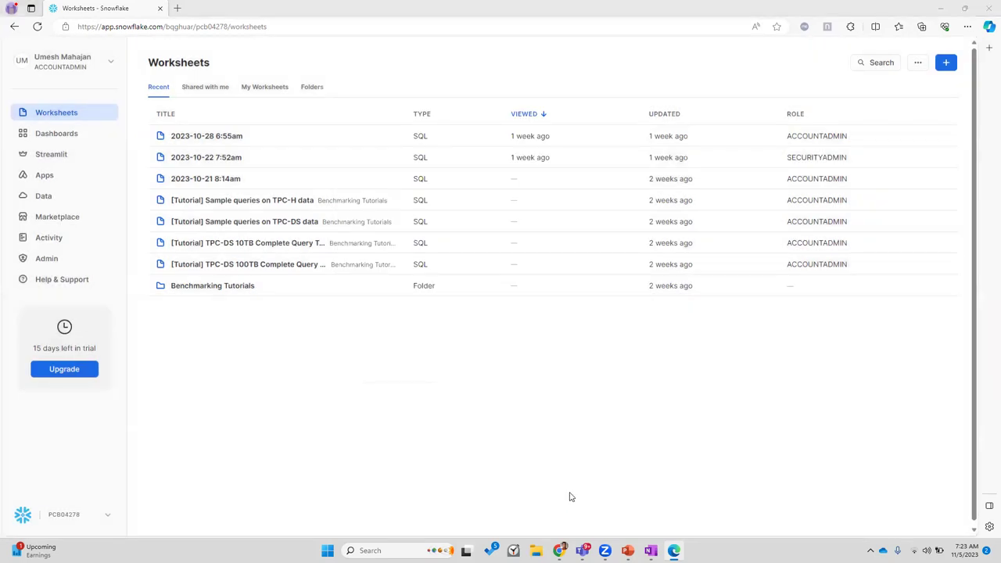
{"action": "key", "text": "super+Tab"}
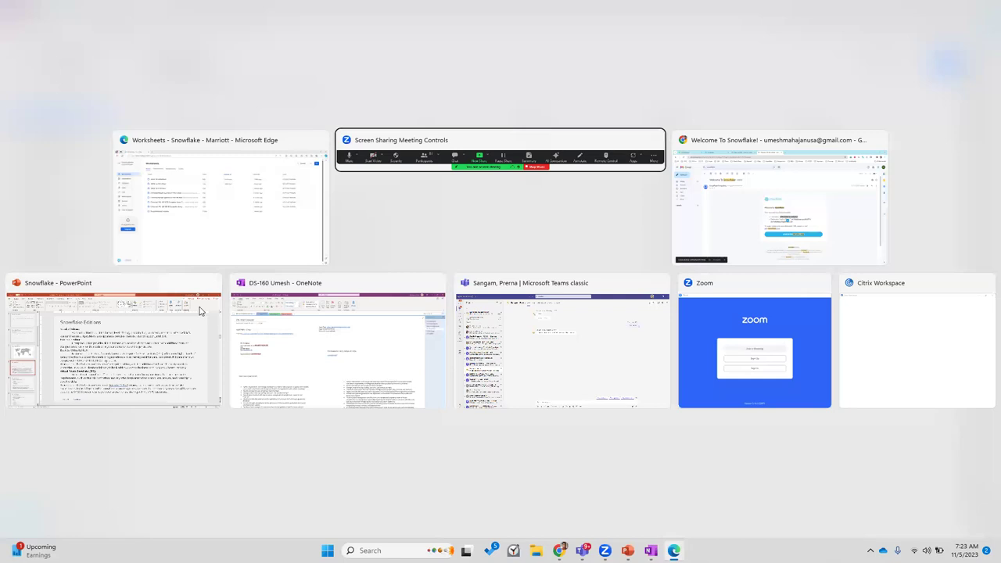
Step: Show slide 9, Snowflake Features, in PowerPoint and select the Federated authentication and single sign-on line
{"action": "left_click", "coordinate": [119, 335]}
{"action": "left_click", "coordinate": [76, 426]}
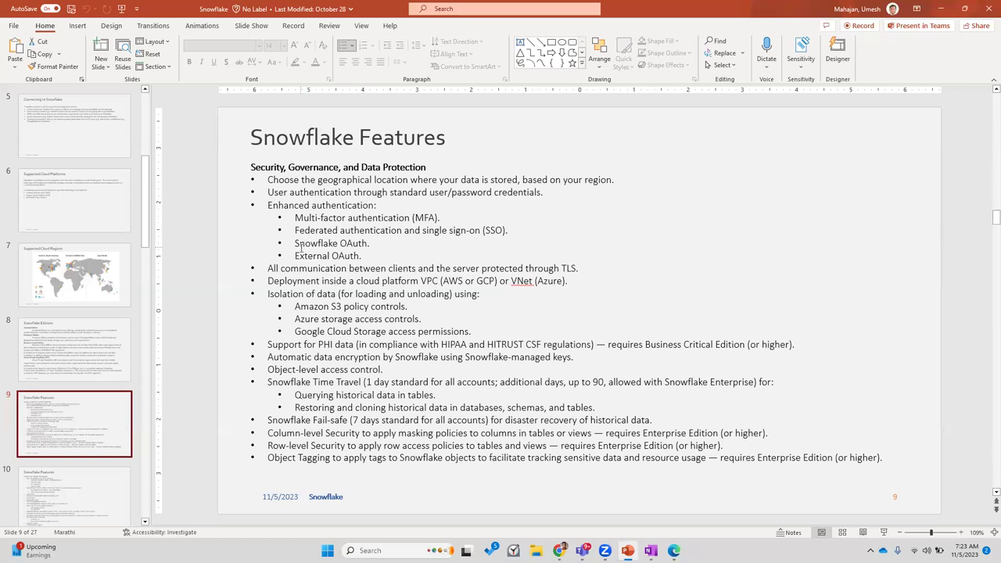
{"action": "left_click", "coordinate": [501, 230]}
{"action": "mouse_move", "coordinate": [503, 230]}
{"action": "left_mouse_down"}
{"action": "mouse_move", "coordinate": [295, 231]}
{"action": "mouse_move", "coordinate": [307, 237]}
{"action": "left_mouse_up"}
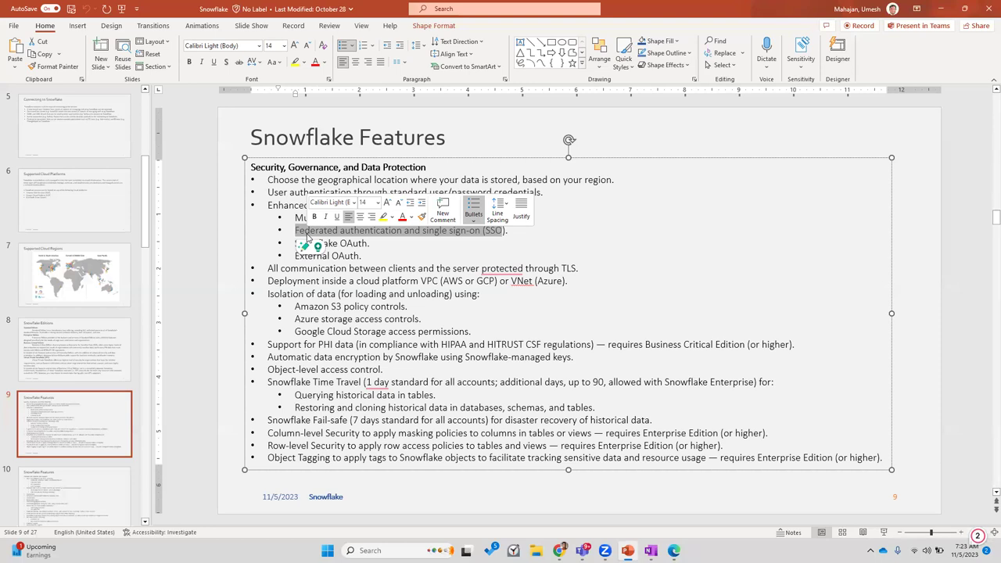
{"action": "left_click_drag", "start_coordinate": [308, 238], "coordinate": [513, 238]}
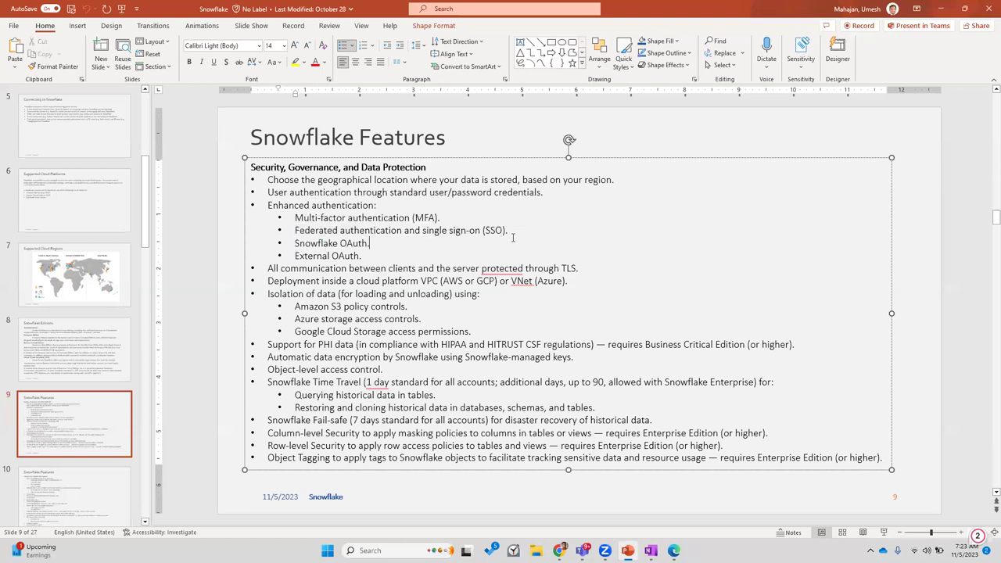